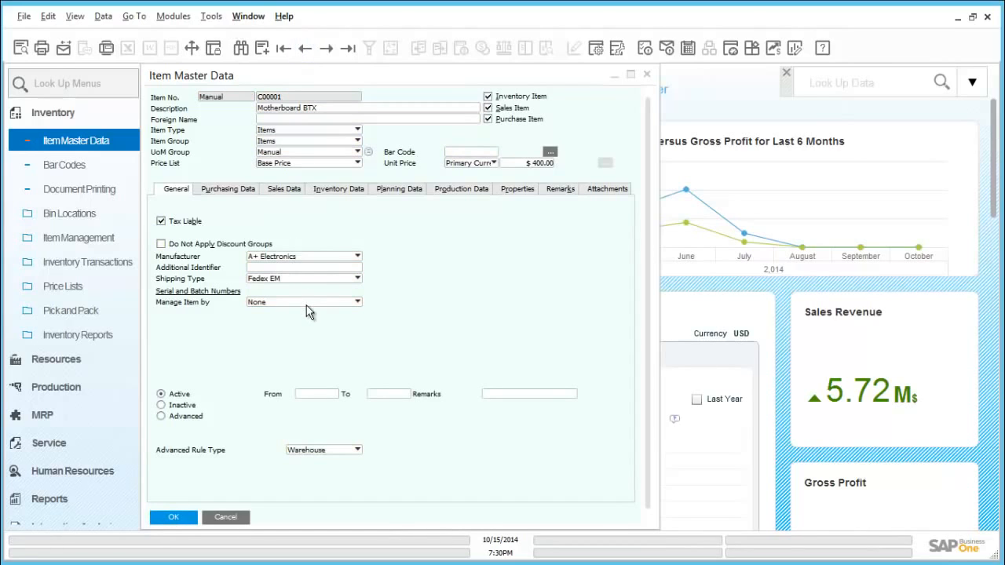
- Browse the item master records and find item A00006 to view how it is managed
click(306, 49)
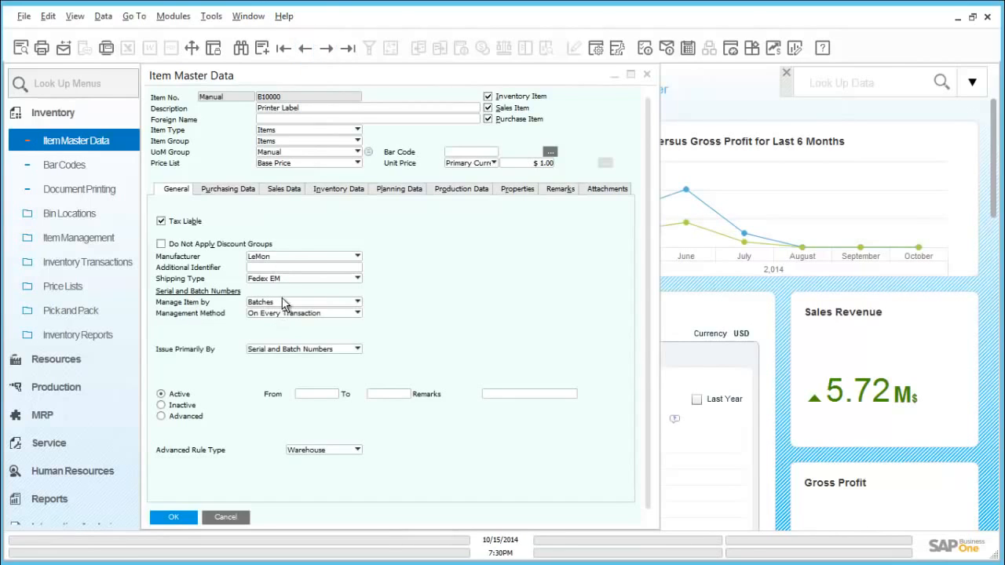
key(ctrl+f)
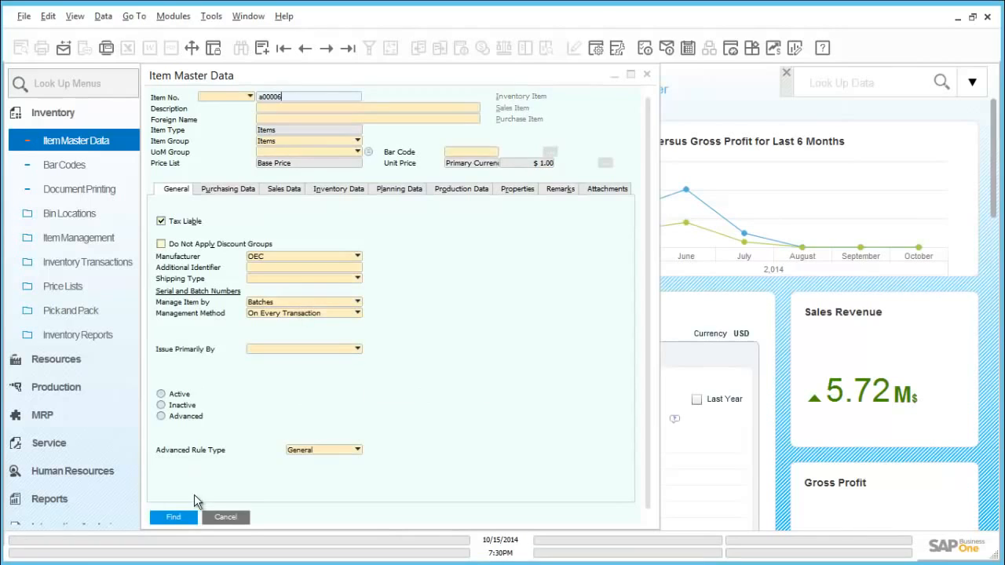
click(194, 517)
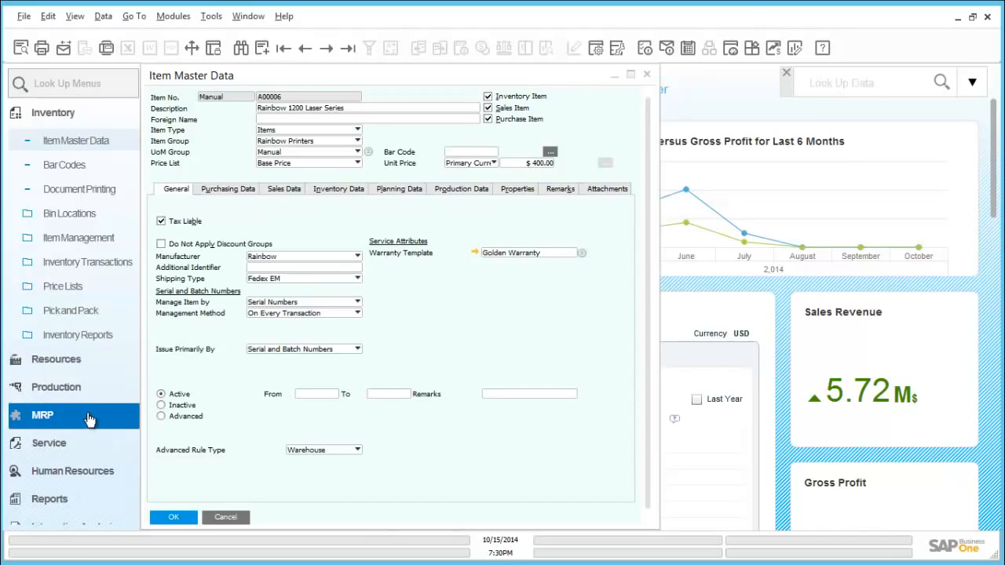
- Start a new sales delivery and choose Maxi-Teq as the customer
click(68, 116)
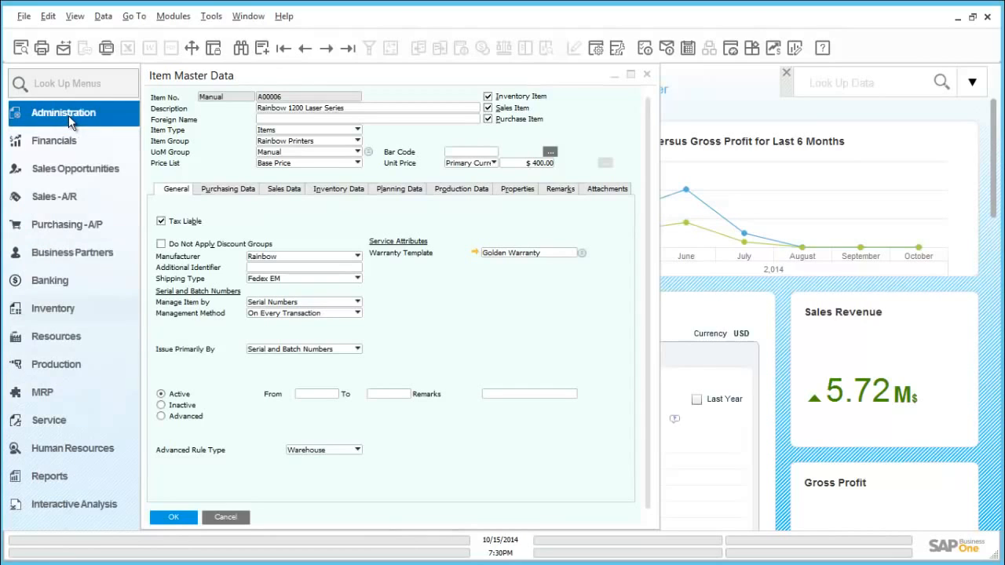
click(71, 206)
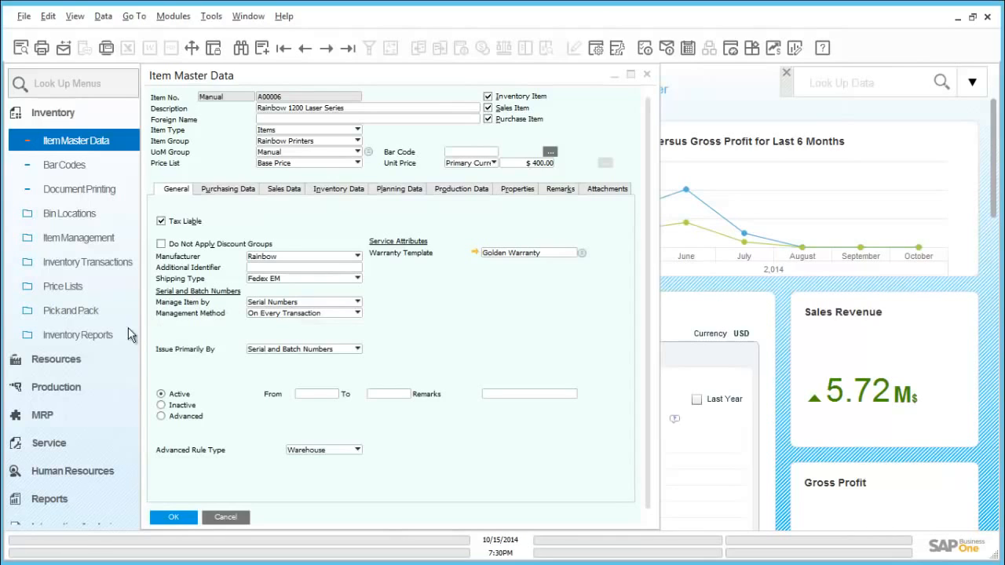
click(69, 116)
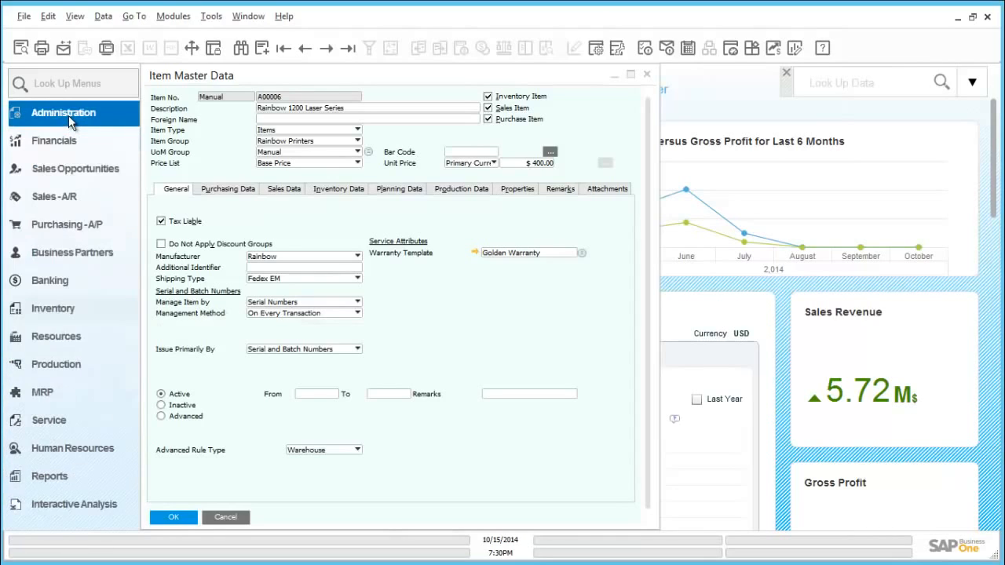
click(72, 206)
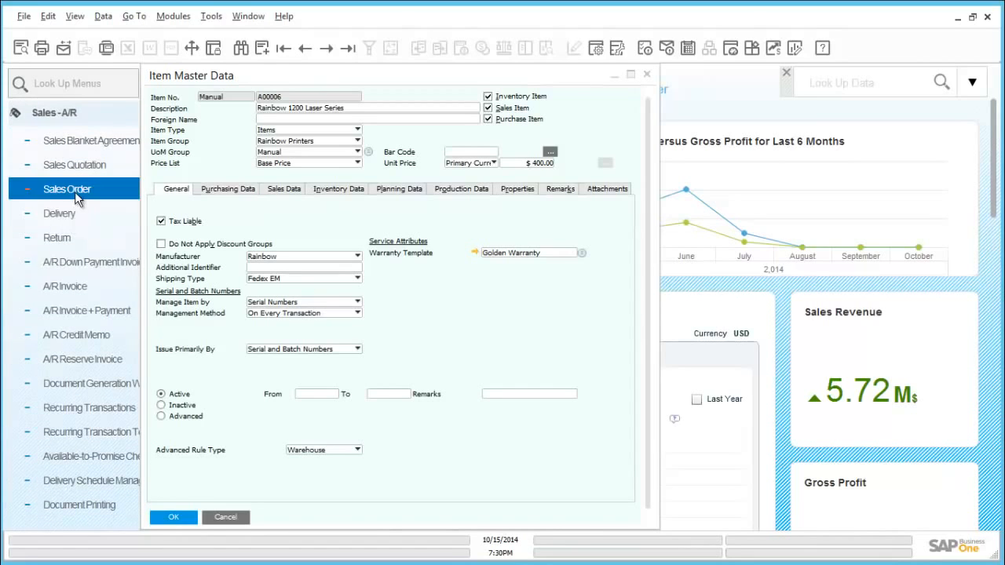
click(77, 215)
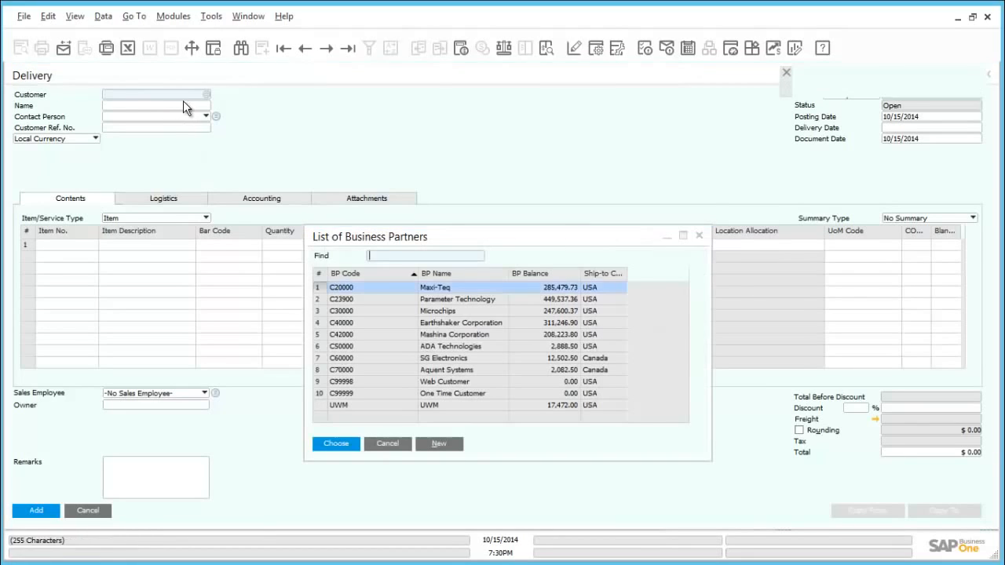
key(Tab)
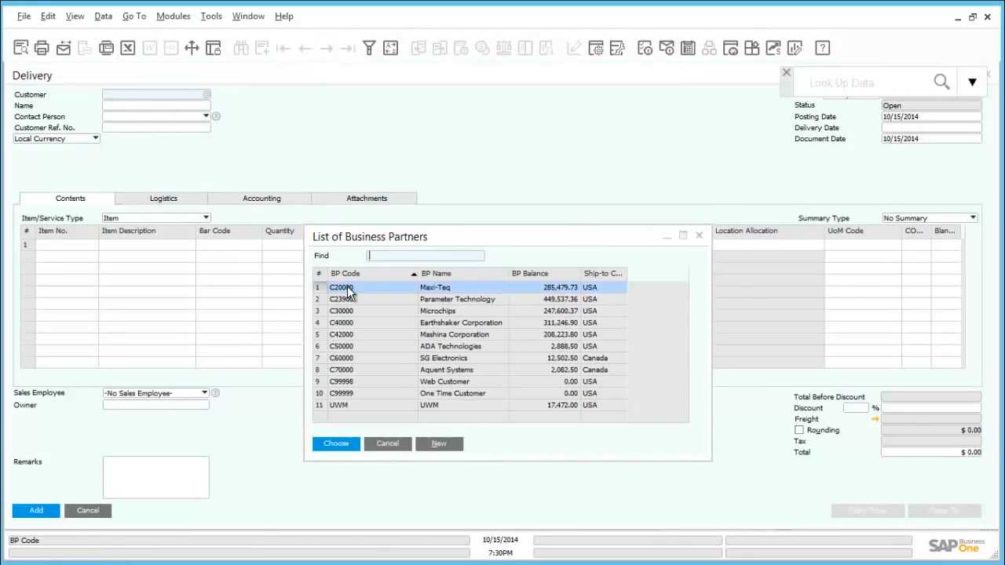
double_click(348, 289)
- Enter item A00006 in the first content row of the delivery
click(75, 245)
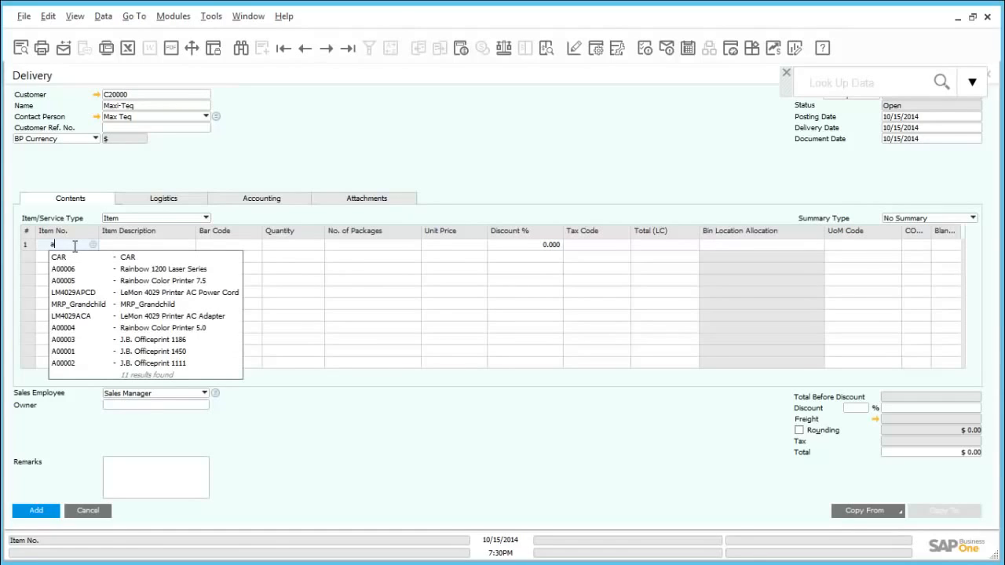
text(a0000)
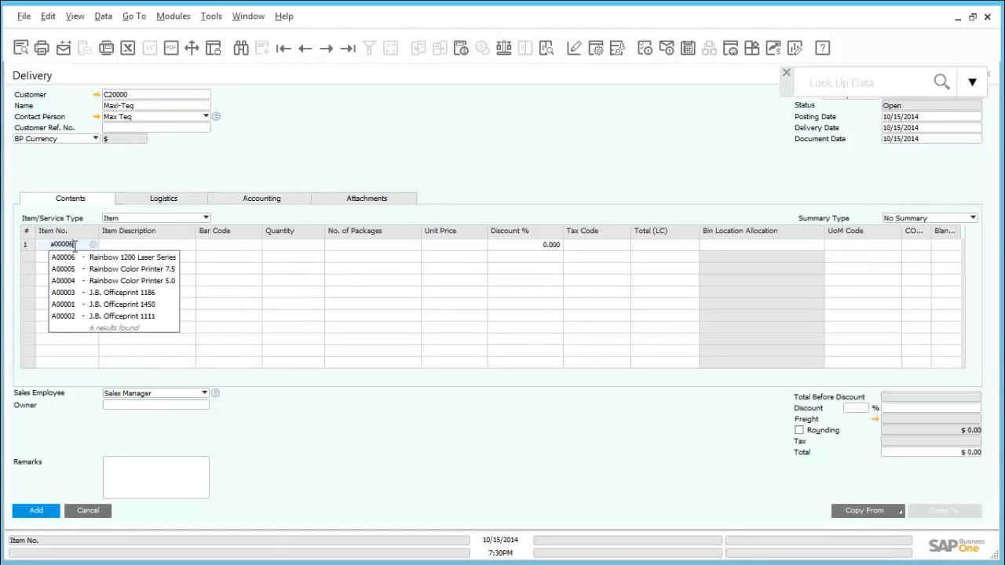
text(6)
key(Tab)
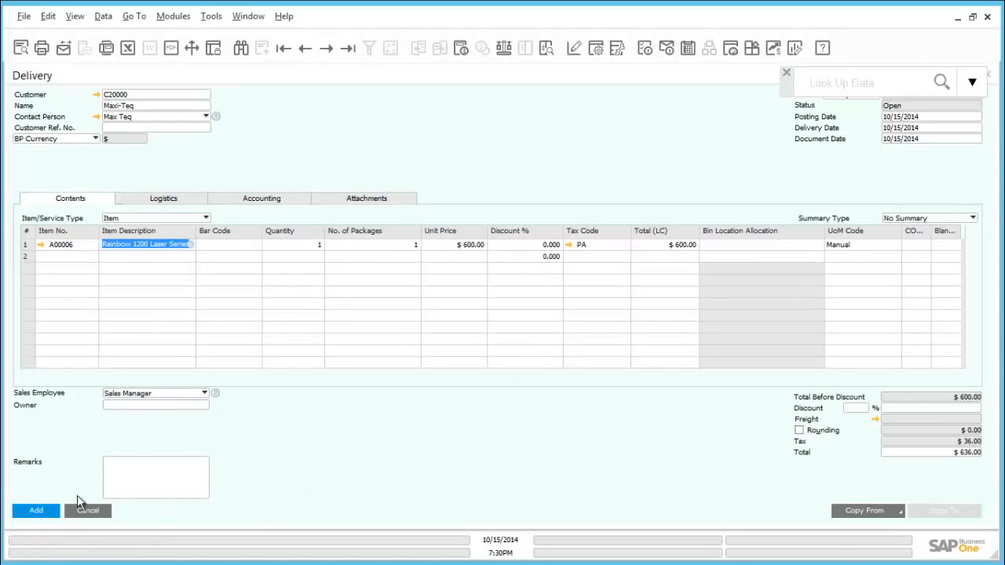
- Submit the delivery to reach its serial number selection and assign serial number A6-000284 to item A00006
click(36, 512)
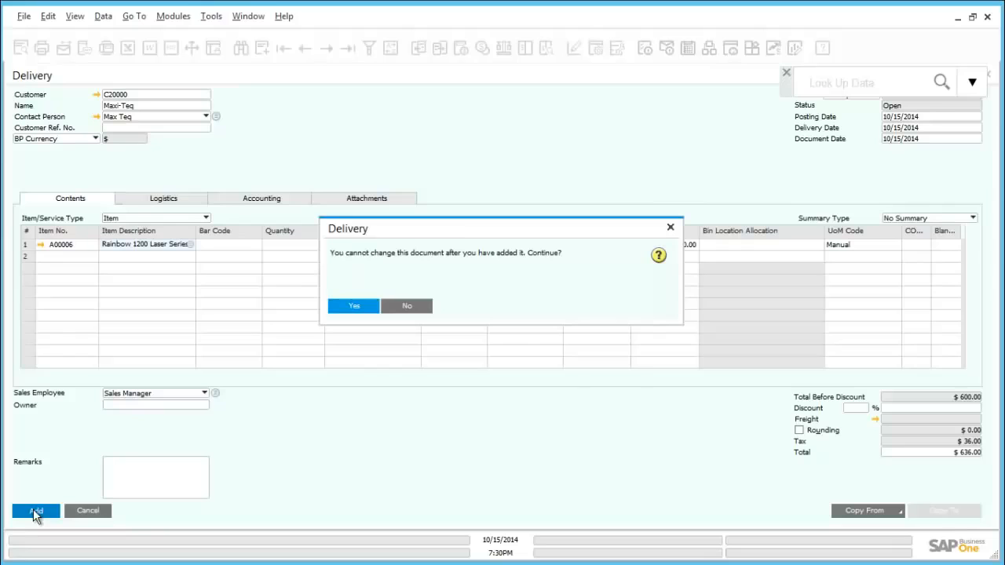
click(351, 308)
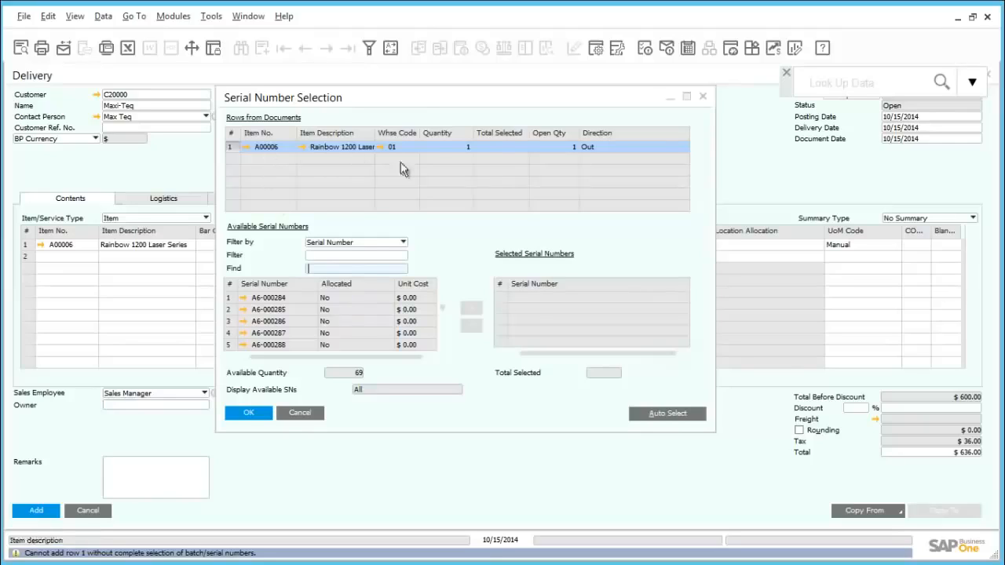
click(274, 302)
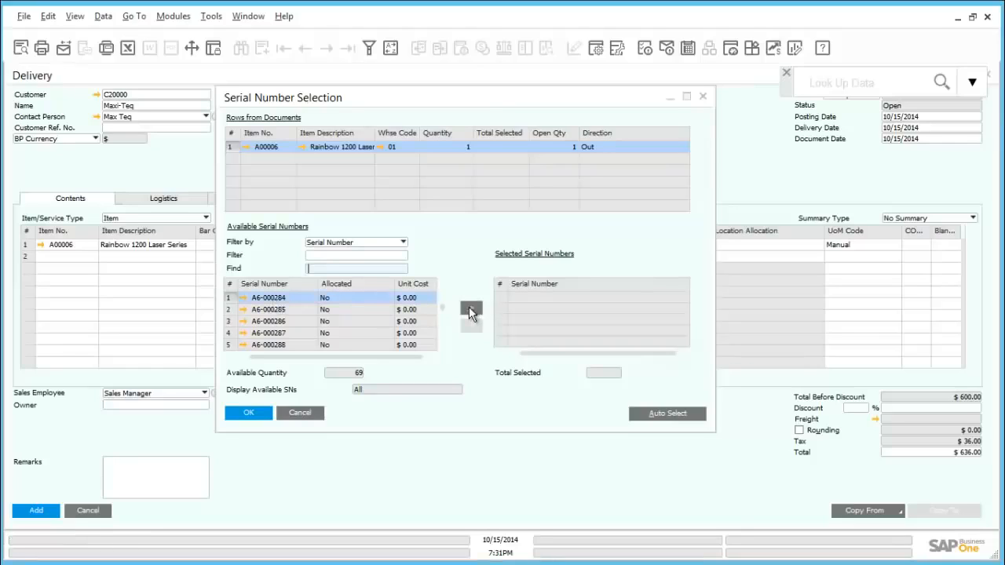
click(470, 311)
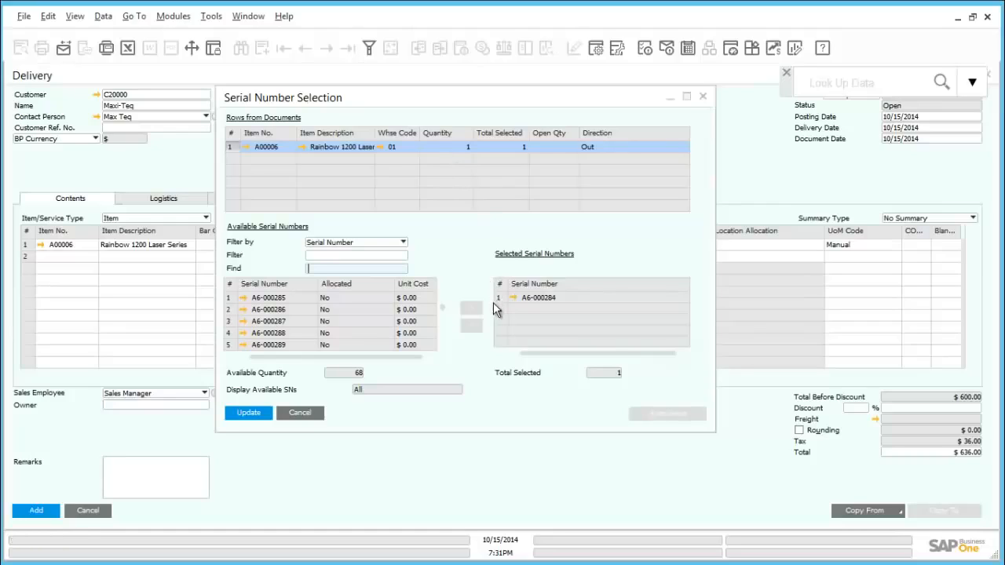
click(259, 416)
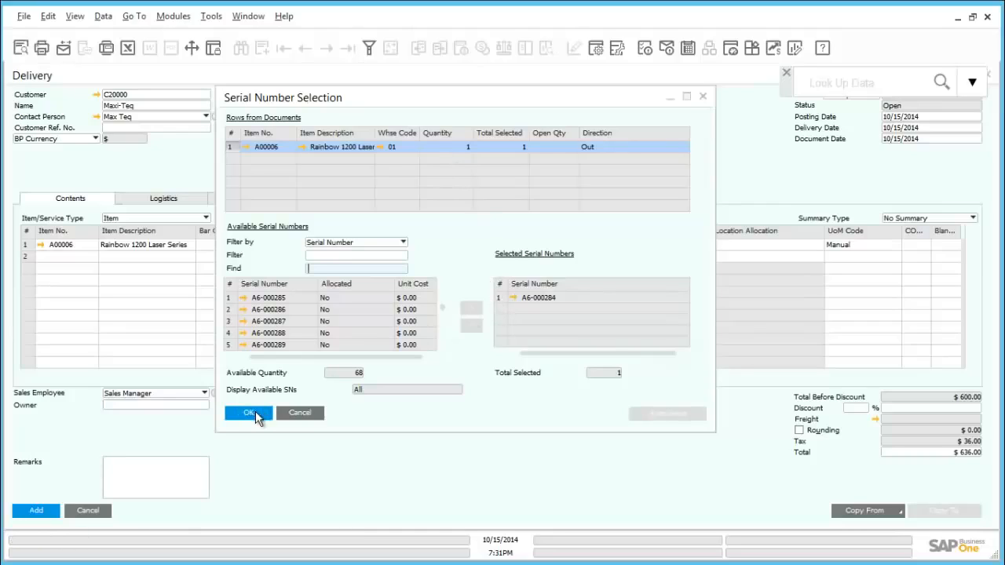
click(249, 414)
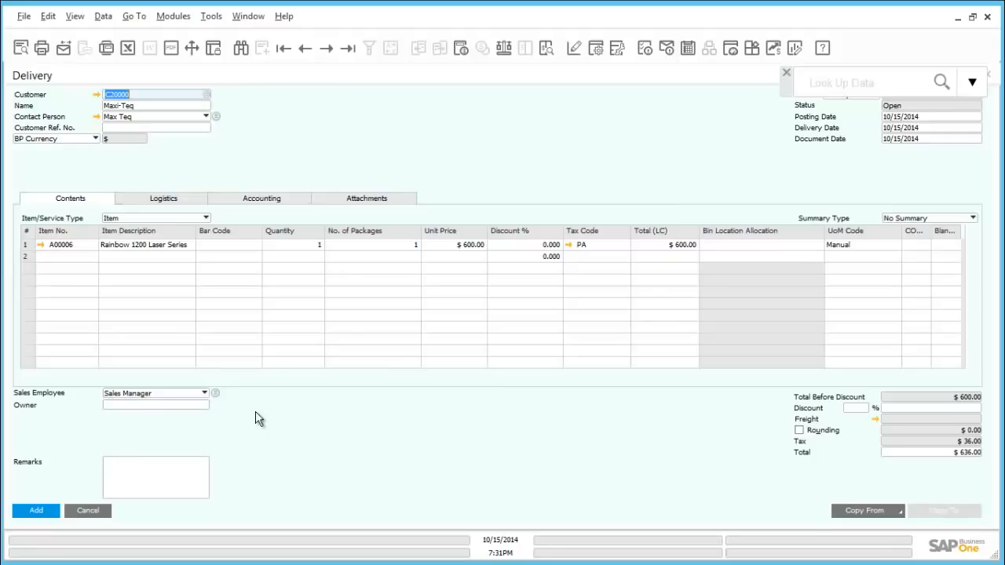
- Add the completed delivery, accept that it cannot be changed, and close the delivery window
click(36, 512)
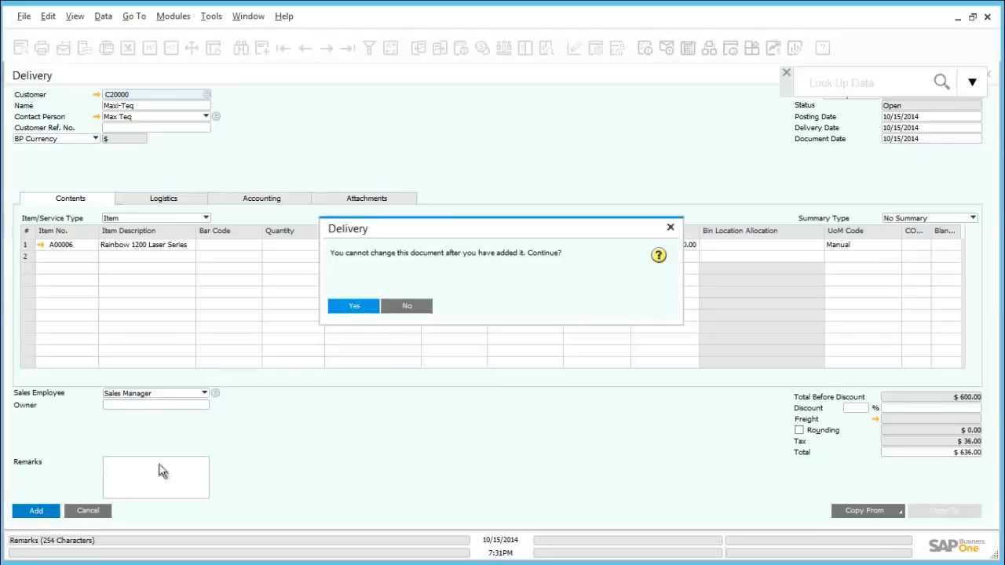
click(346, 308)
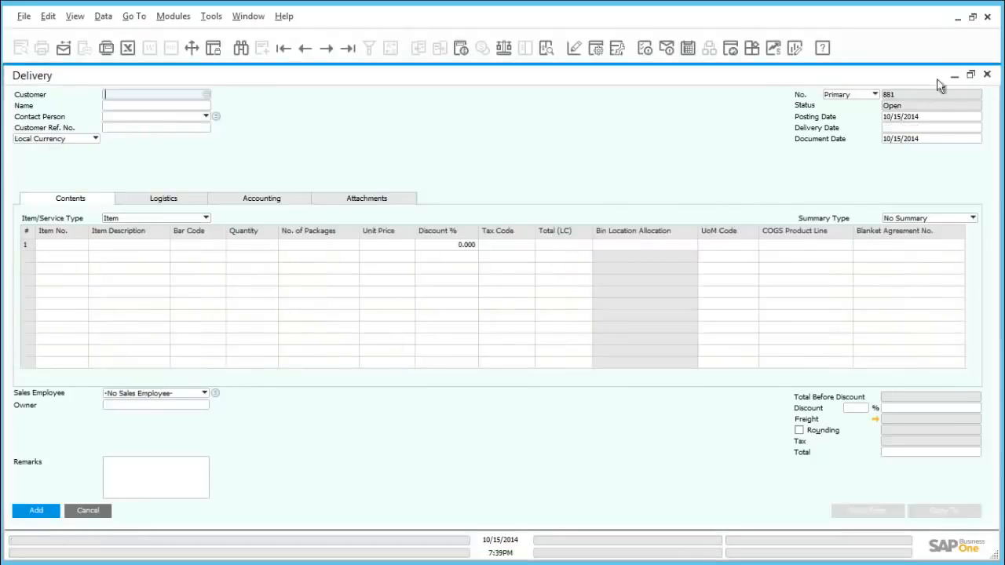
click(987, 77)
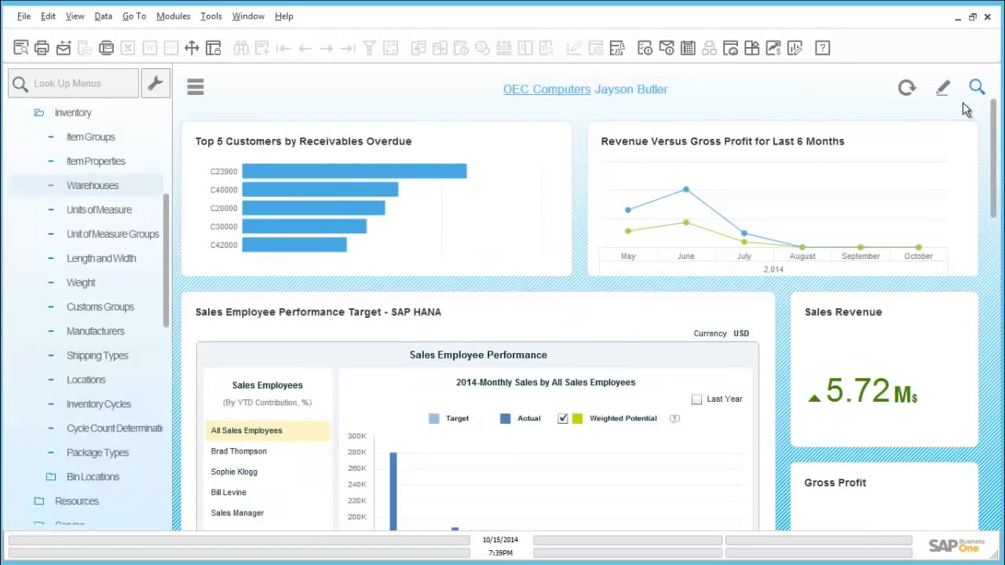
- Find warehouse 05 in the warehouse setup, check its bin location setting, and close the setup
click(74, 114)
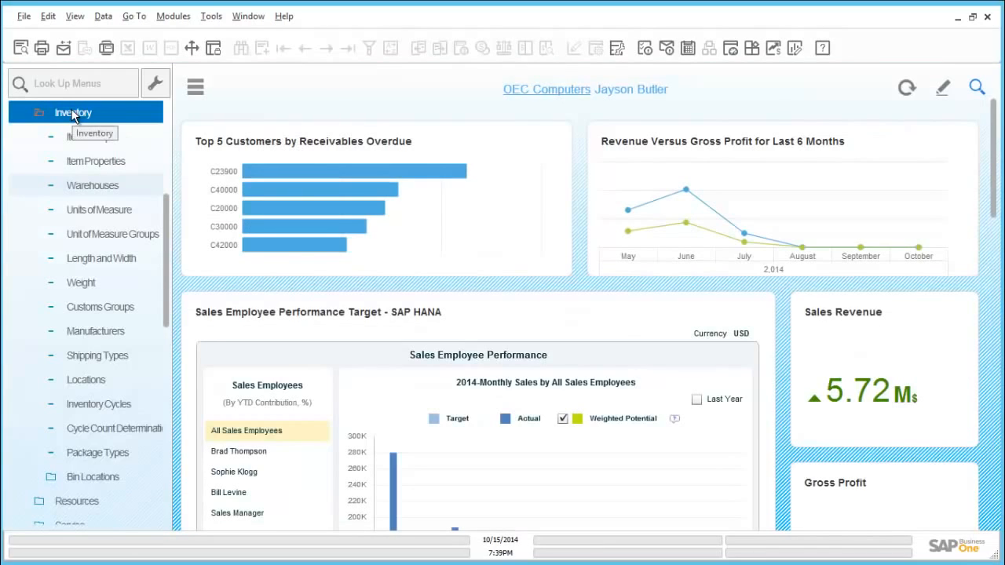
click(102, 189)
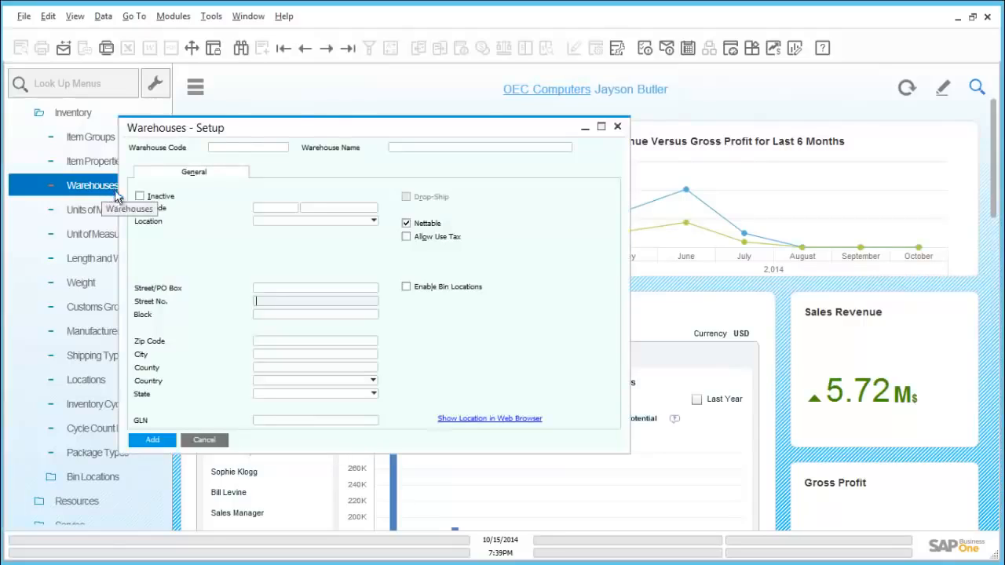
key(ctrl+f)
click(256, 147)
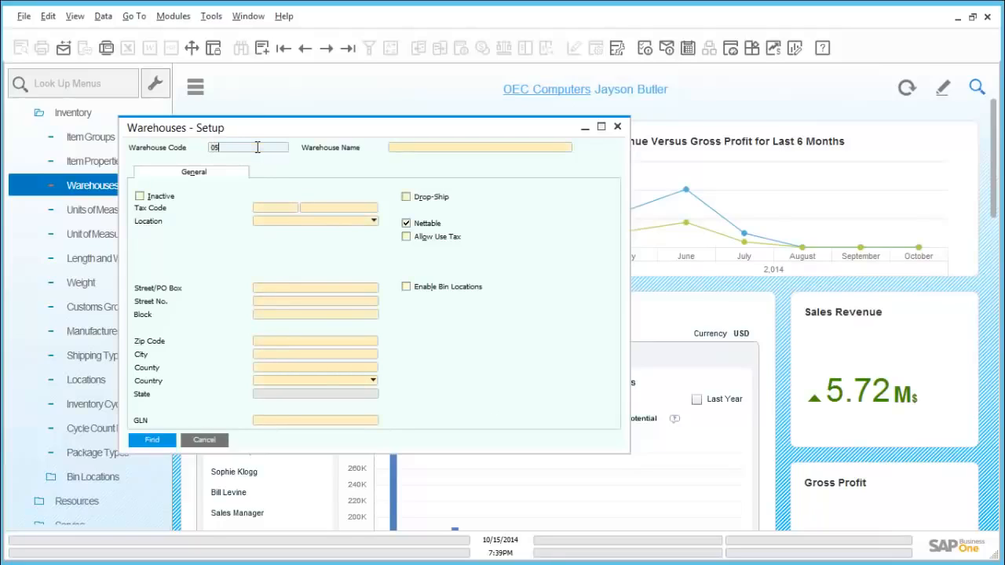
click(155, 439)
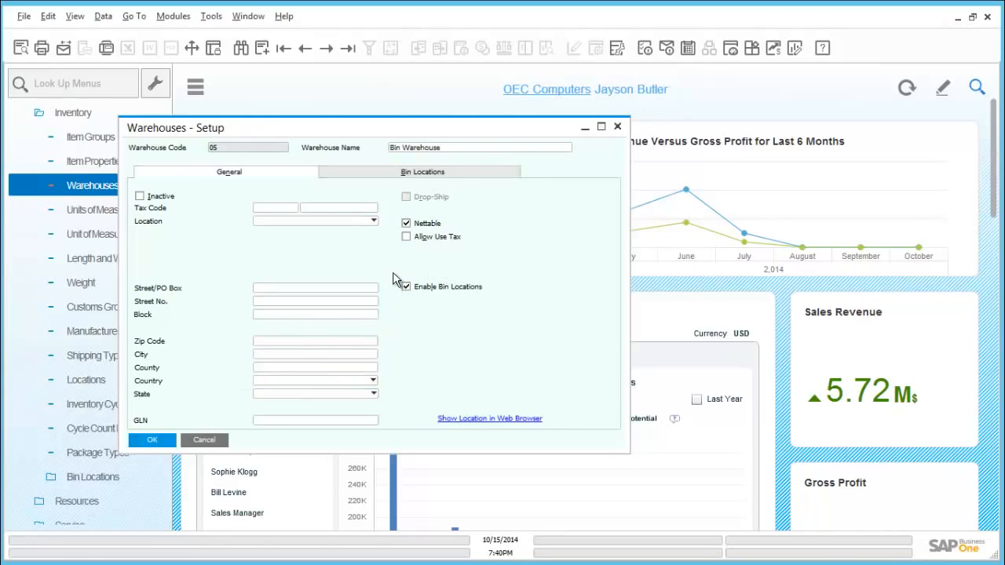
click(617, 128)
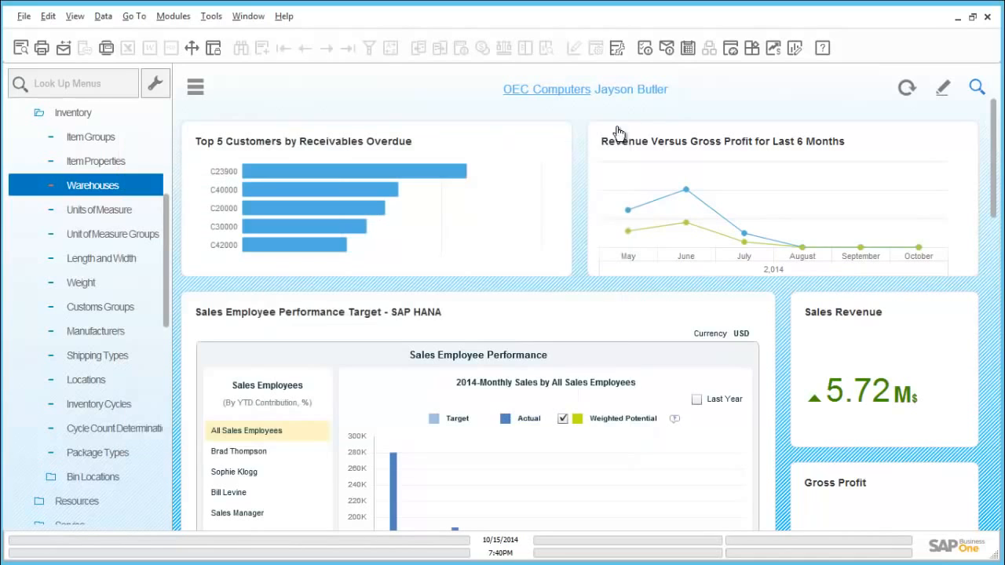
- Open a new goods receipt from the inventory transactions
click(107, 116)
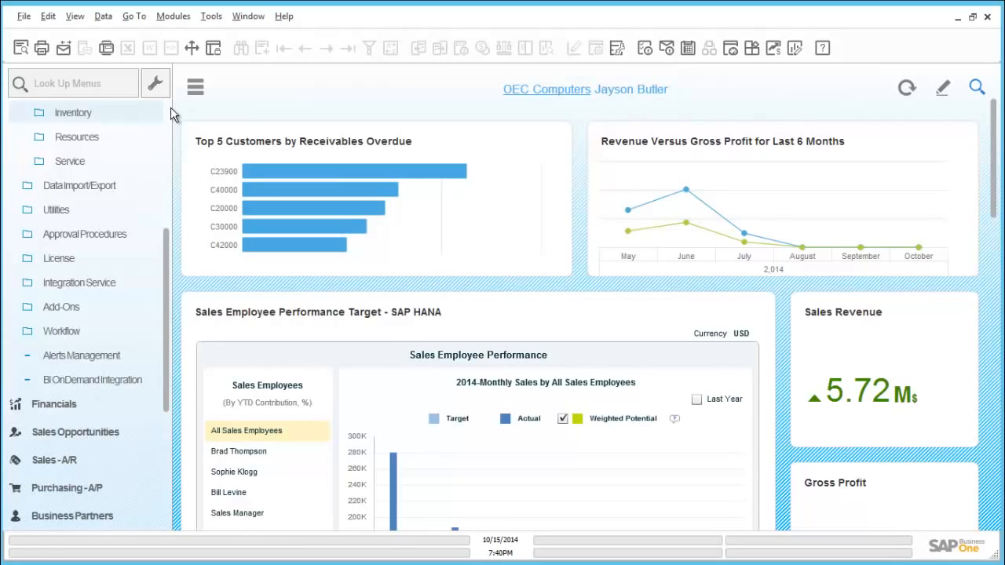
drag(167, 250, 157, 415)
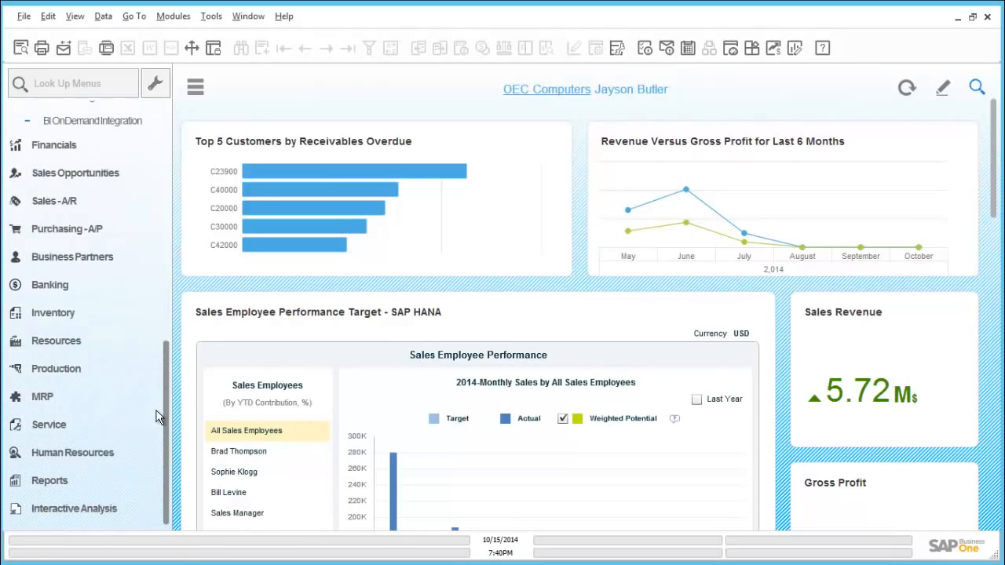
click(85, 322)
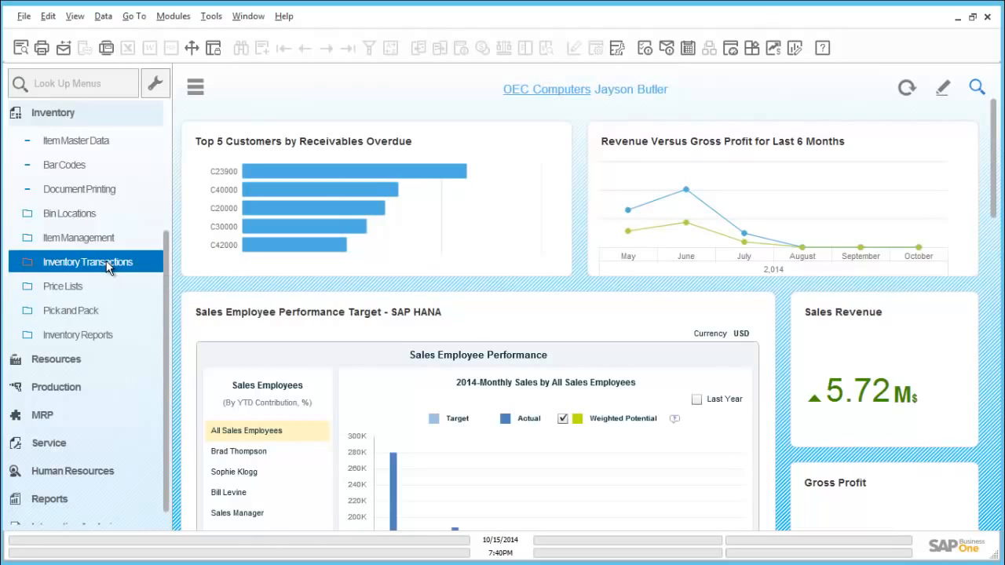
click(108, 264)
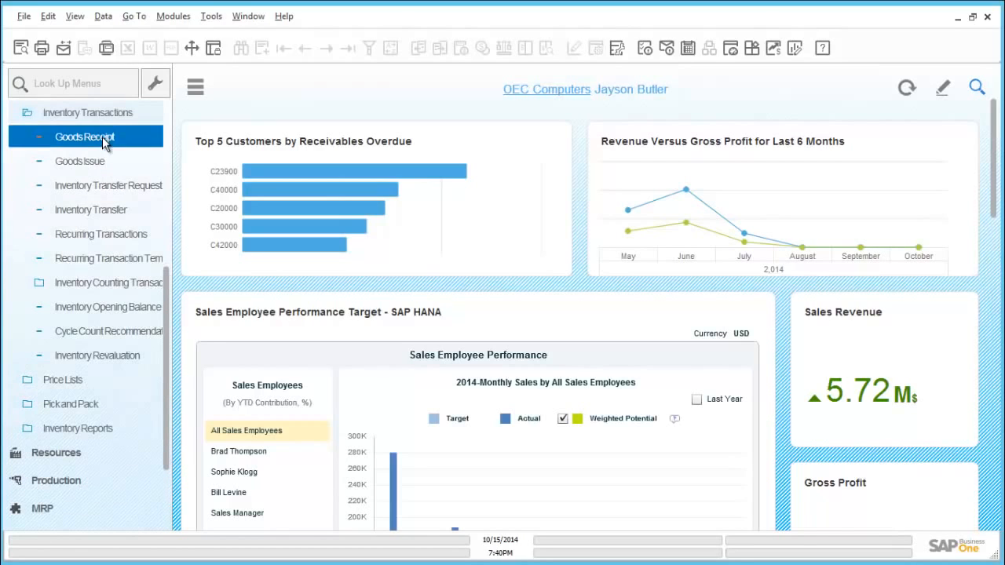
click(93, 138)
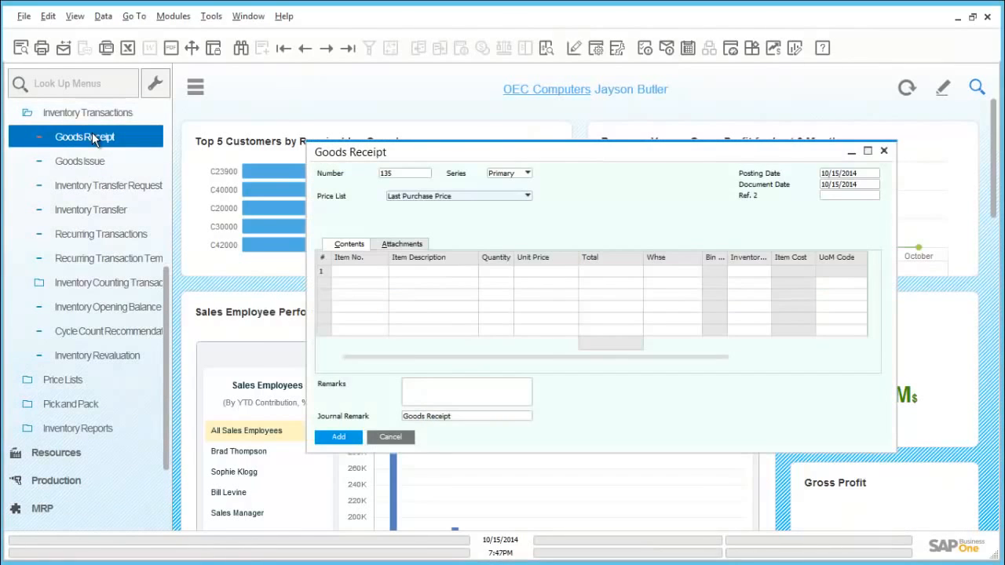
- Enter item A00006 in the first row of the goods receipt and set its warehouse to 05
click(351, 271)
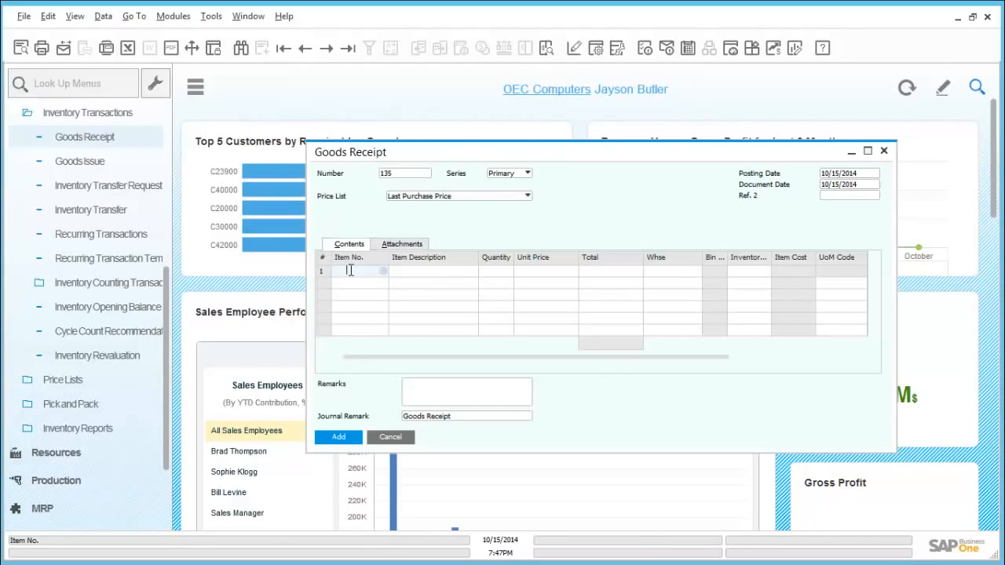
text(a00006)
key(Tab)
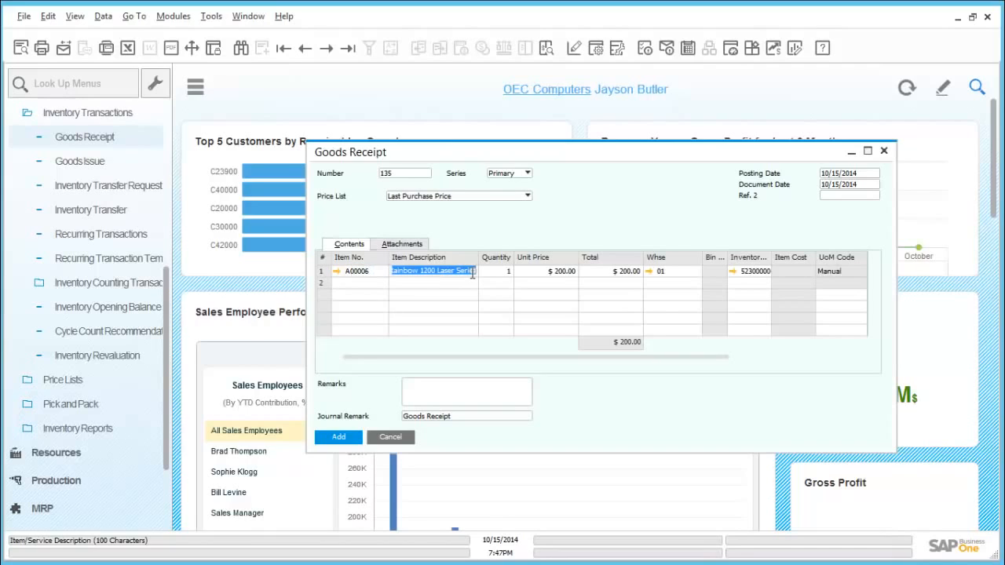
click(672, 272)
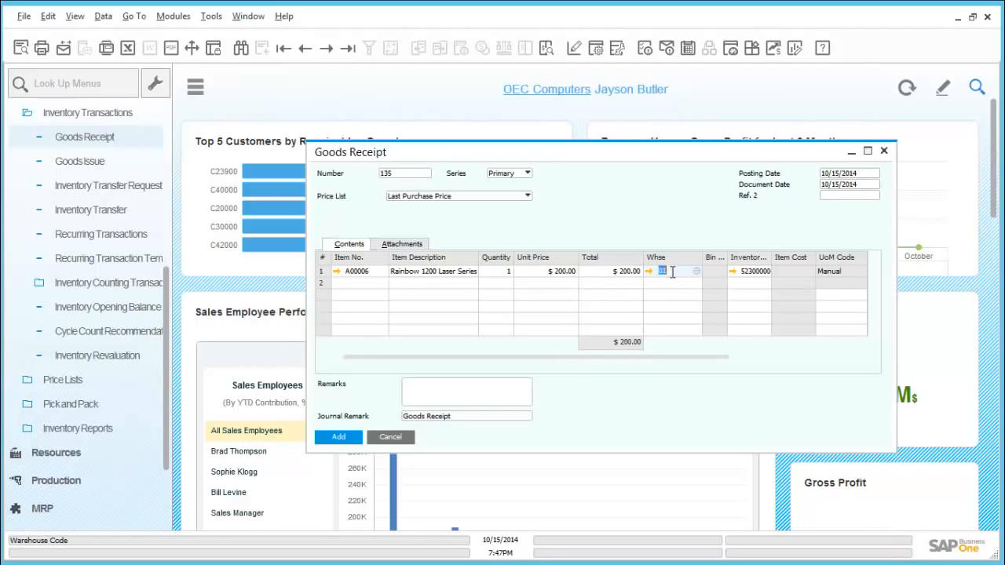
text(0)
key(Tab)
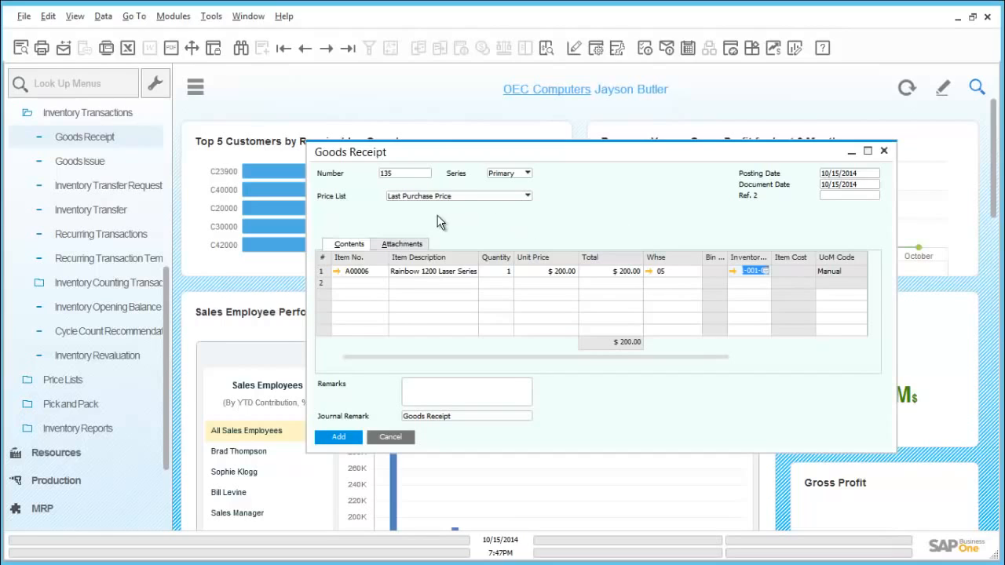
- Open the goods receipt's serial number setup and create one with manufacturer serial number 0005 and serial number 0005
click(357, 436)
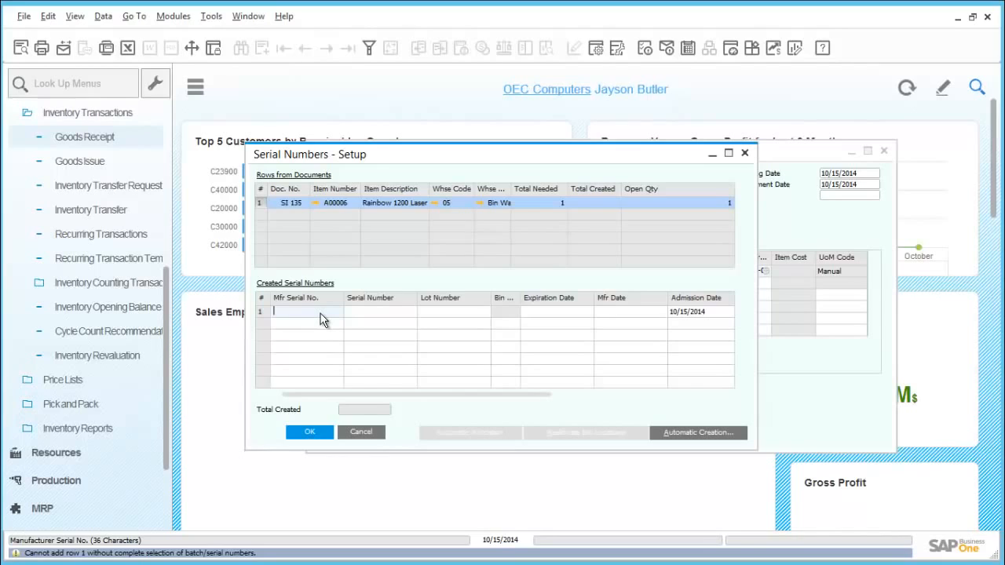
text(0005)
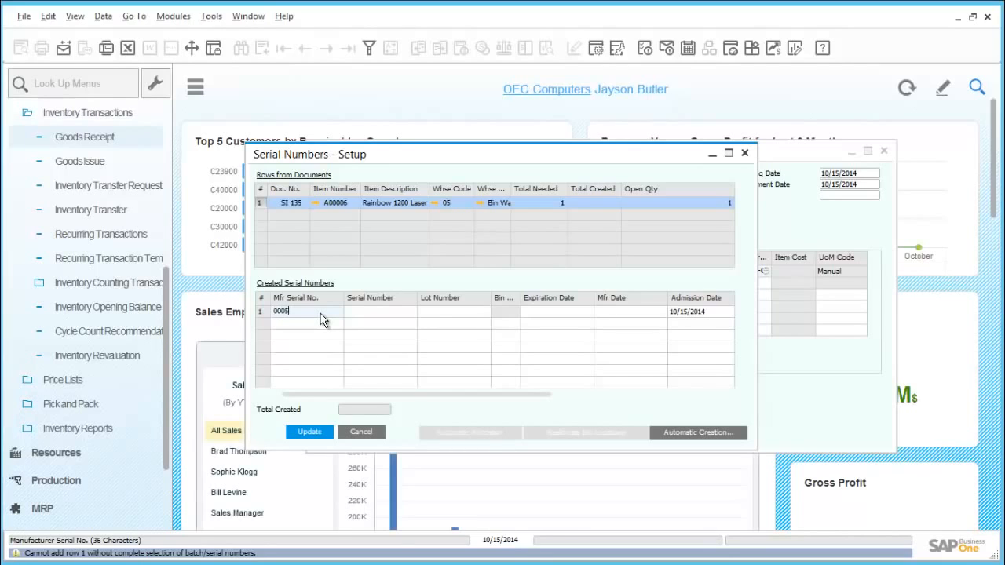
key(Tab)
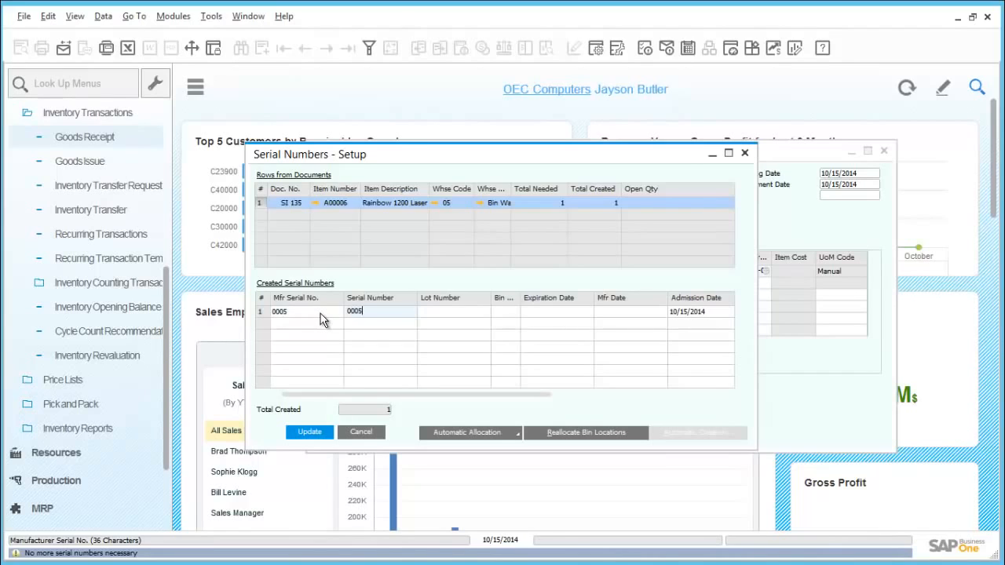
key(Tab)
key(Tab)
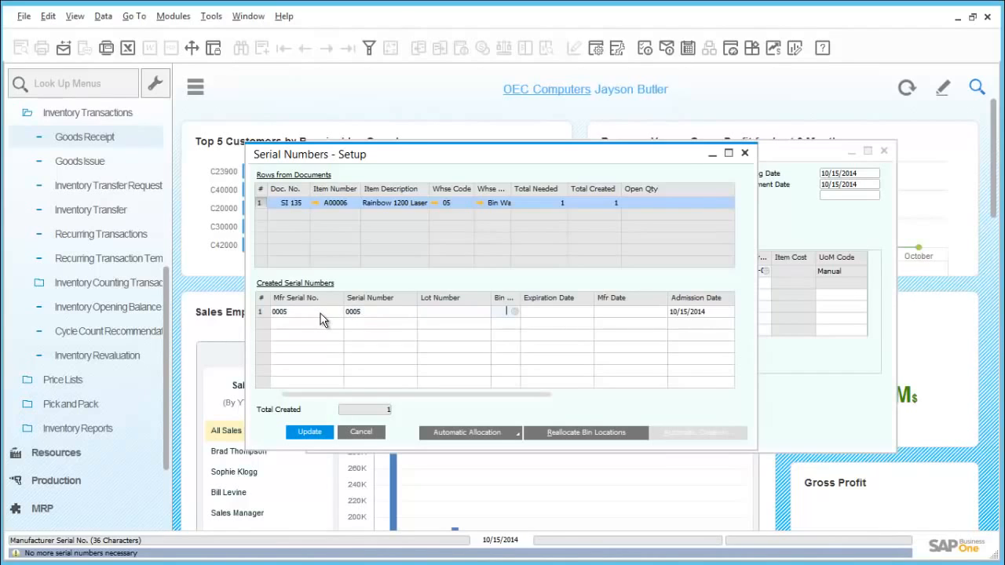
- Assign serial number 0005 to bin 05-SYSTEM-BIN-LOCATION, update the serial number setup and return to the goods receipt
key(Tab)
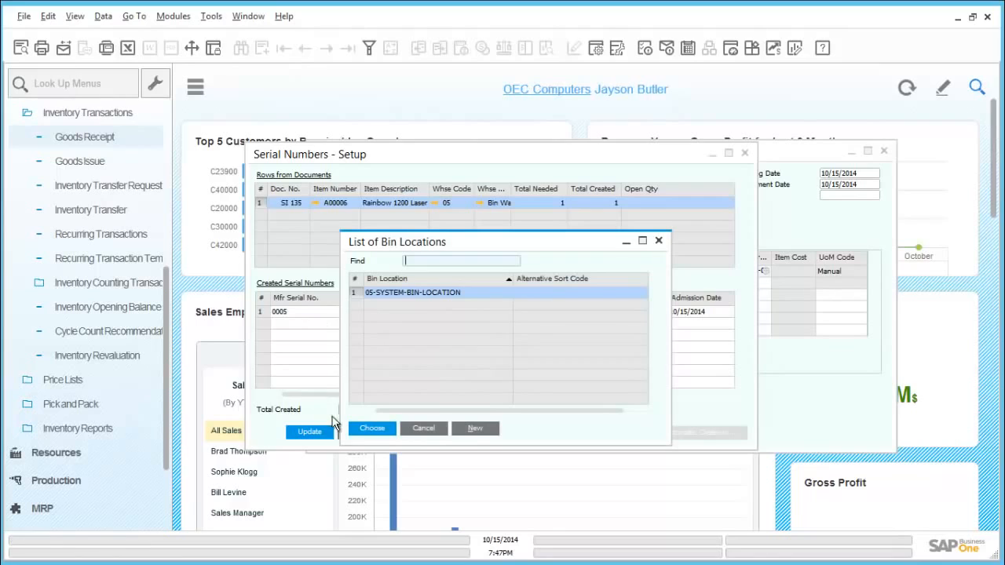
double_click(378, 293)
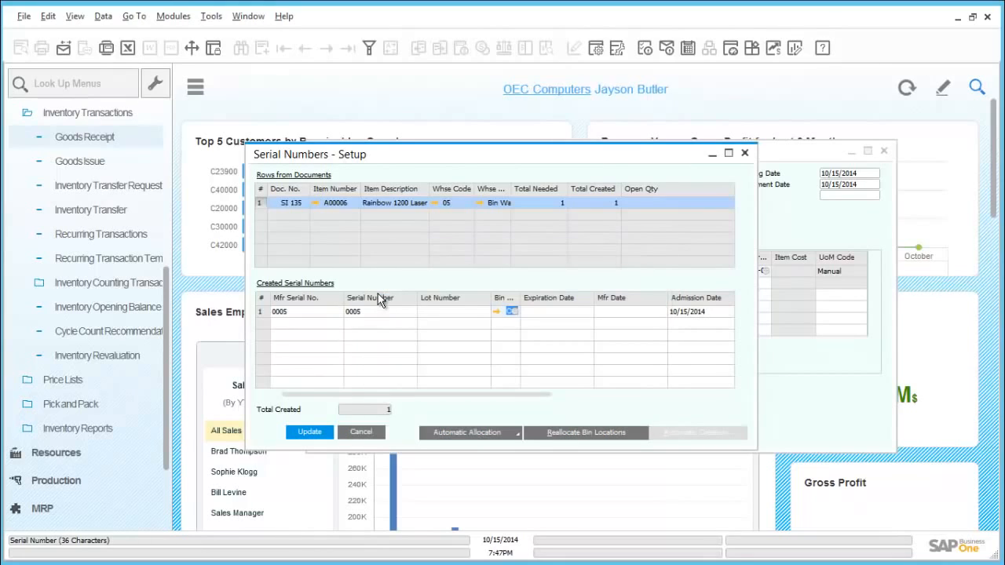
click(310, 431)
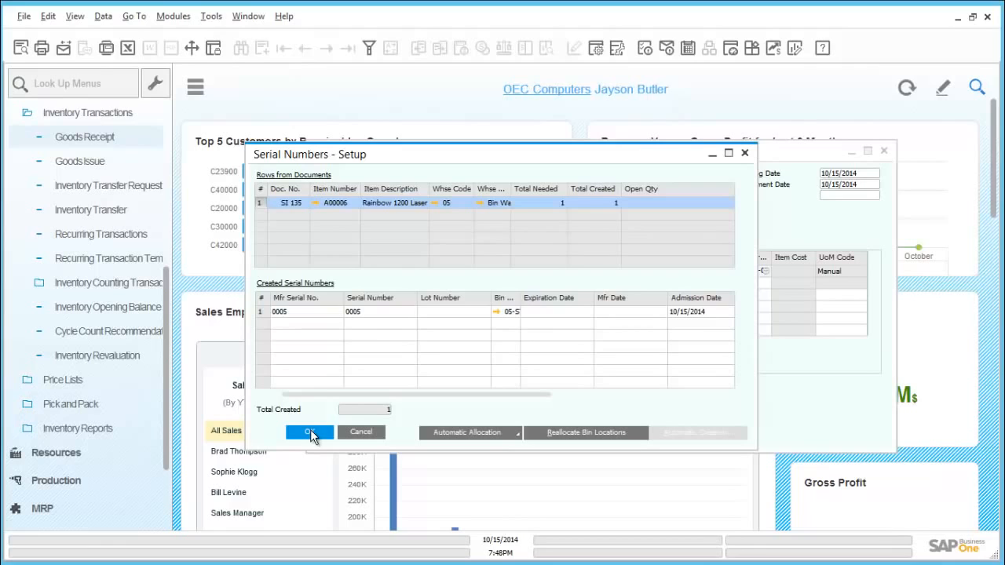
click(265, 311)
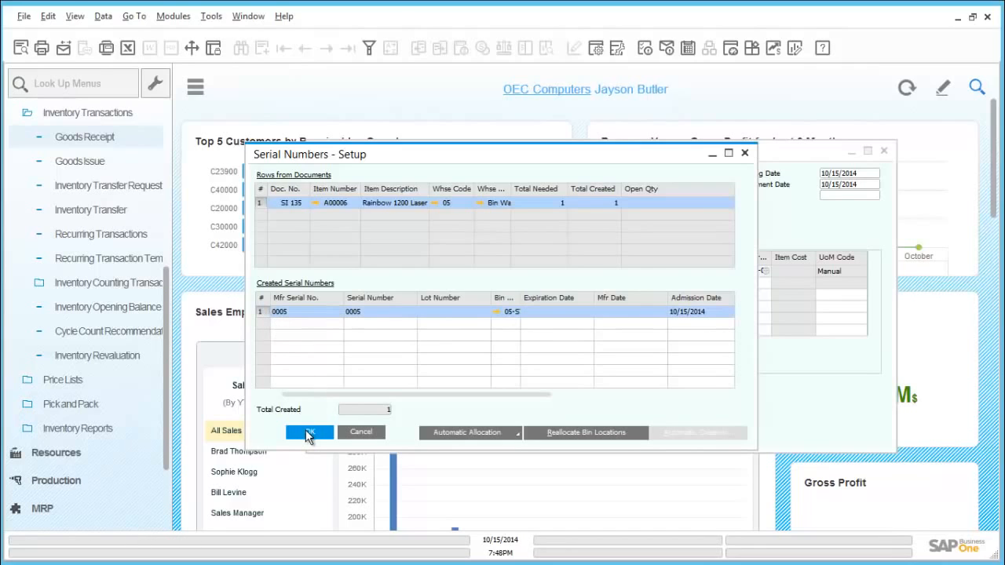
click(307, 432)
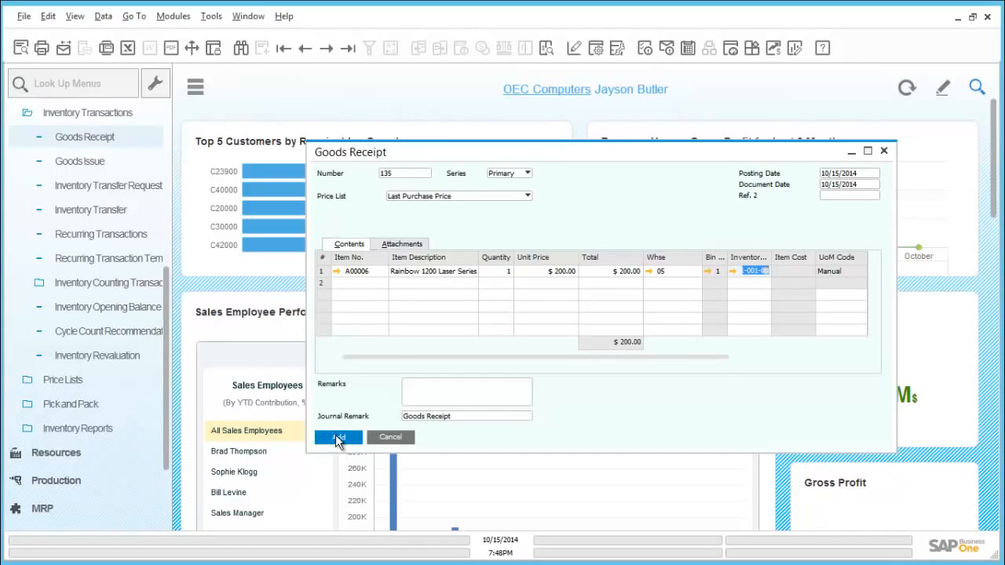
- Add the goods receipt, accept that it cannot be changed, and close the goods receipt window
click(336, 437)
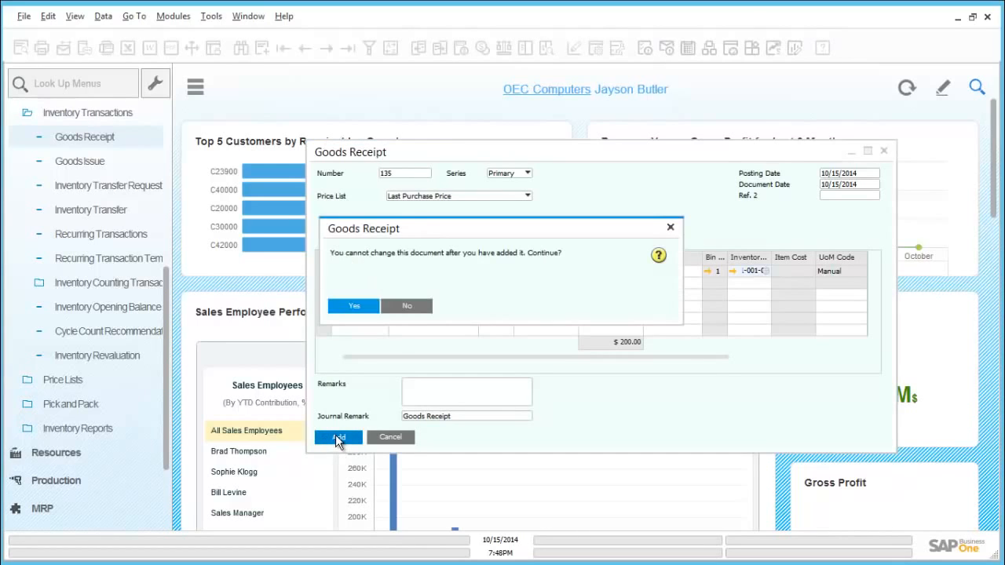
click(354, 306)
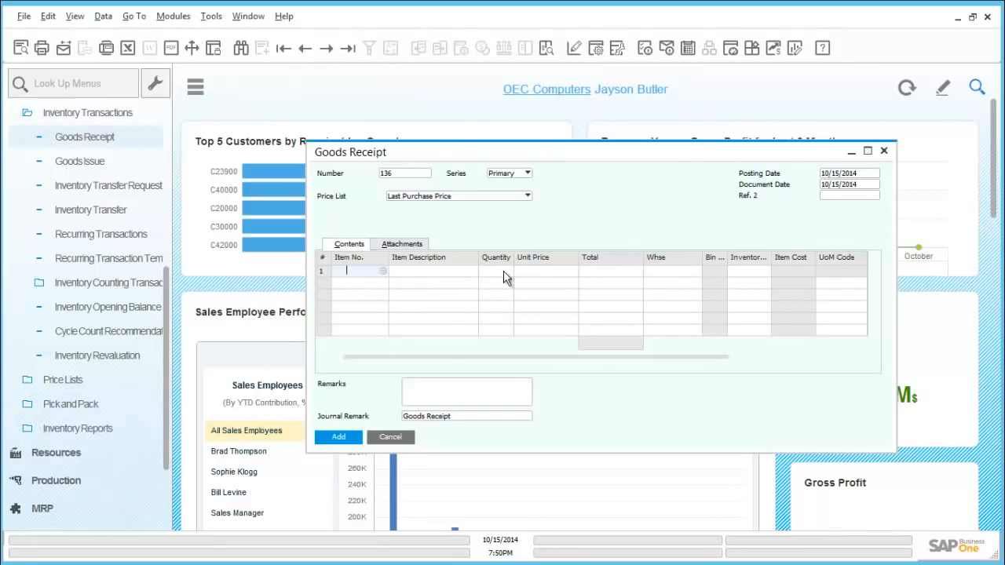
click(885, 151)
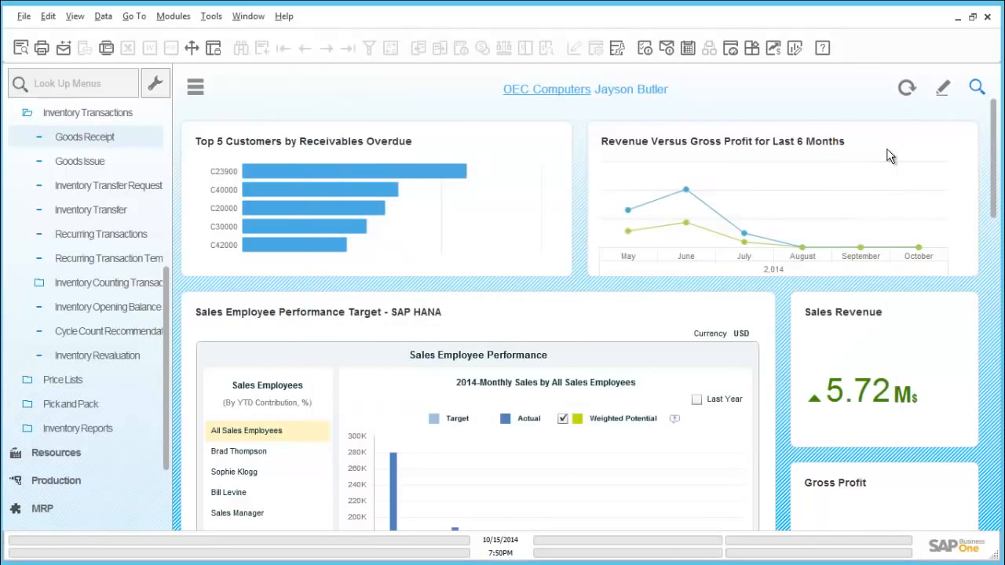
- Run the Bin Location Content List from the inventory reports with the default selection criteria
click(195, 89)
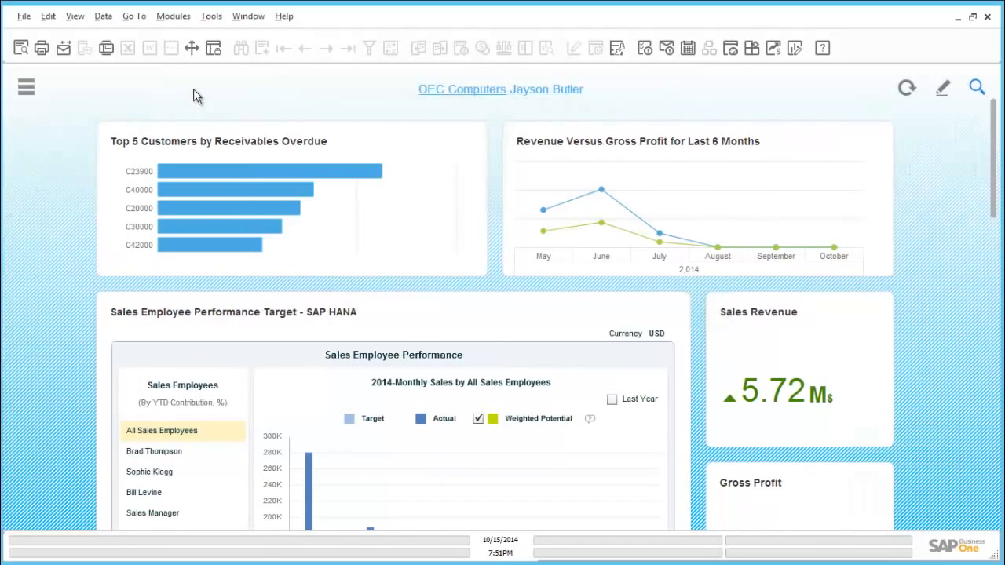
click(26, 87)
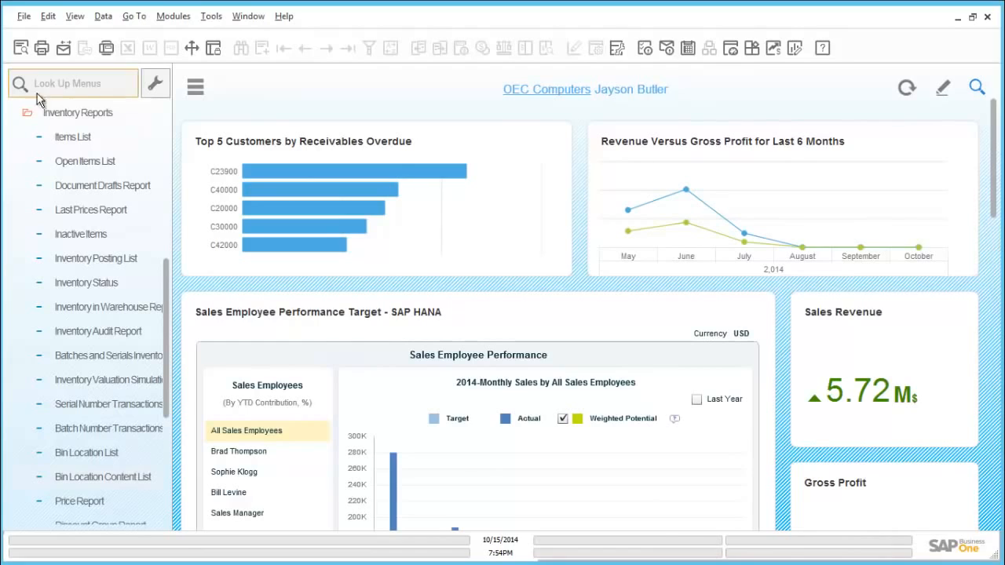
click(72, 114)
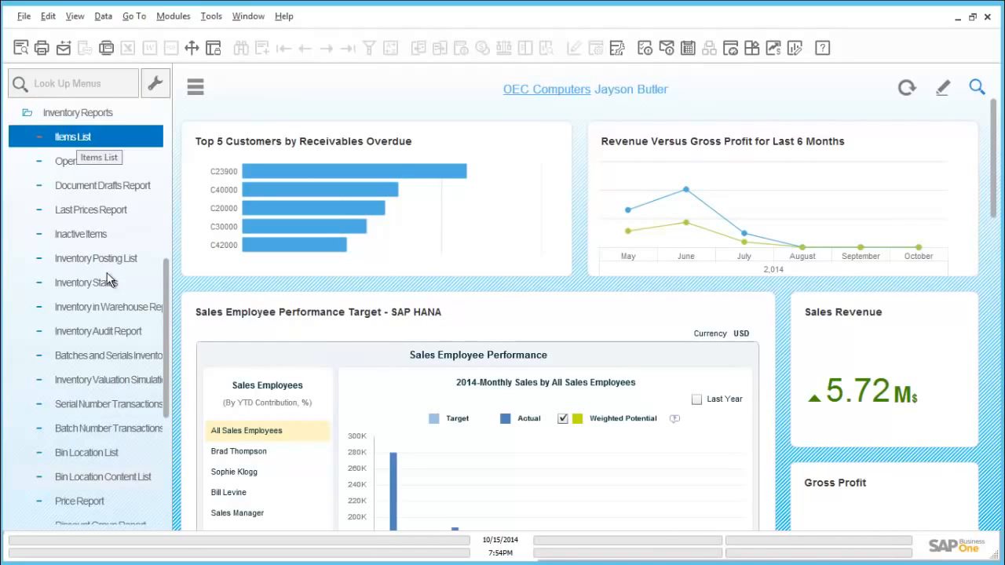
click(132, 479)
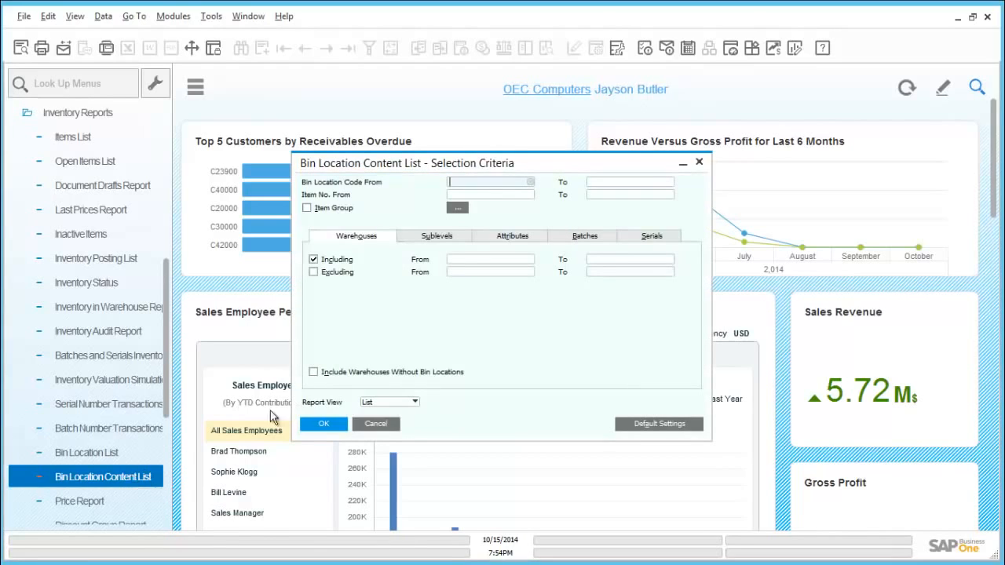
click(332, 425)
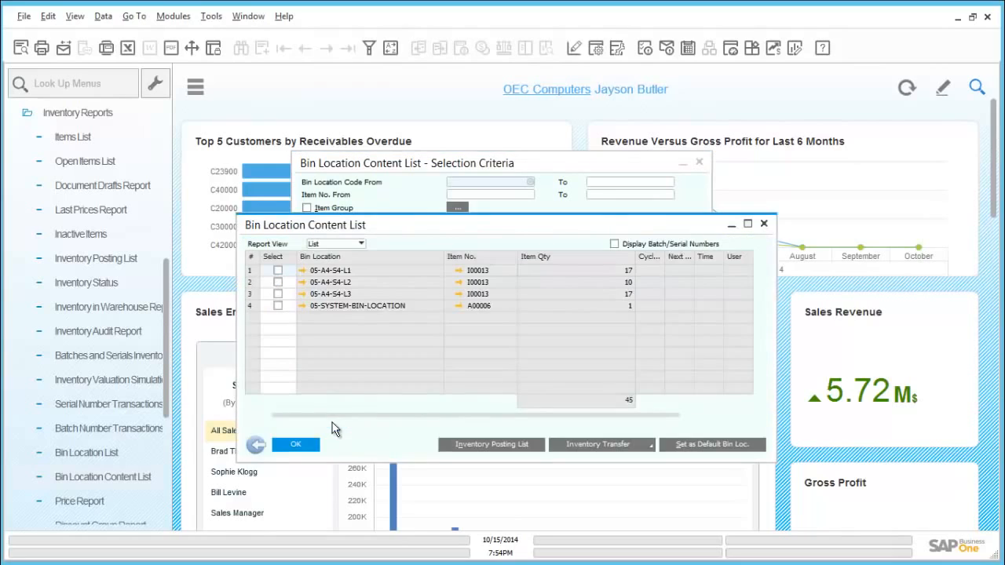
- Check which serial numbers are stored in 05-SYSTEM-BIN-LOCATION through its master data, and return to the content list
click(302, 306)
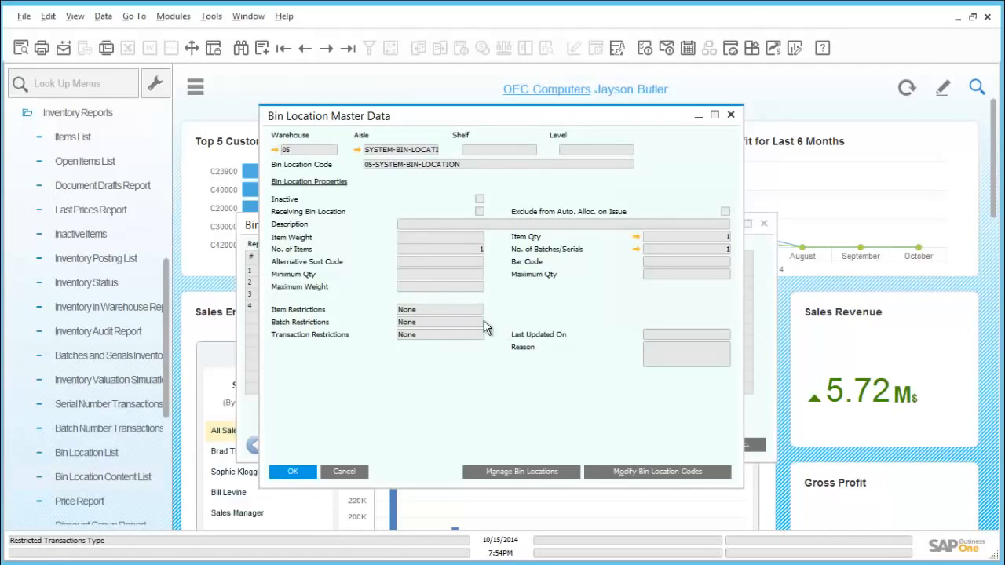
click(637, 249)
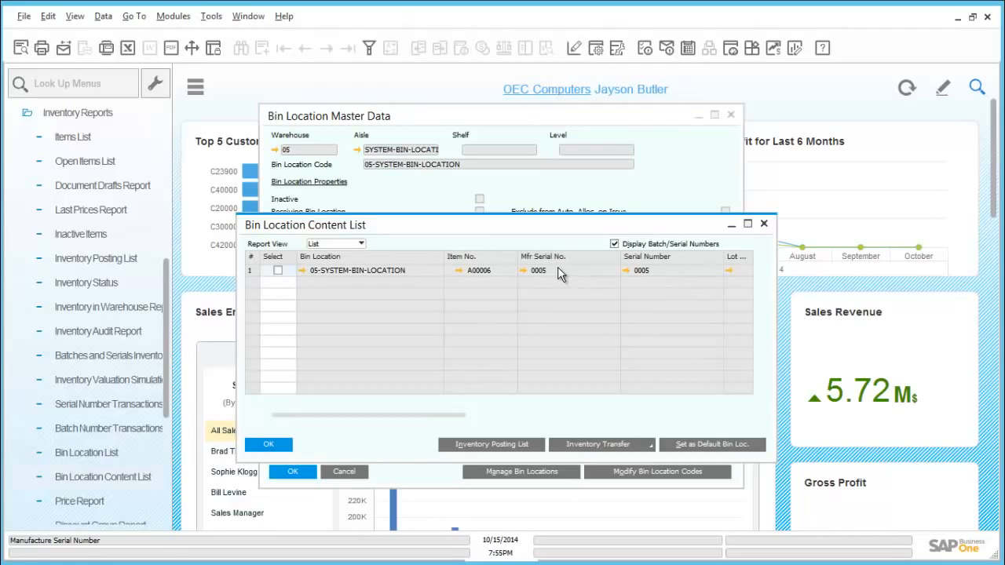
click(271, 444)
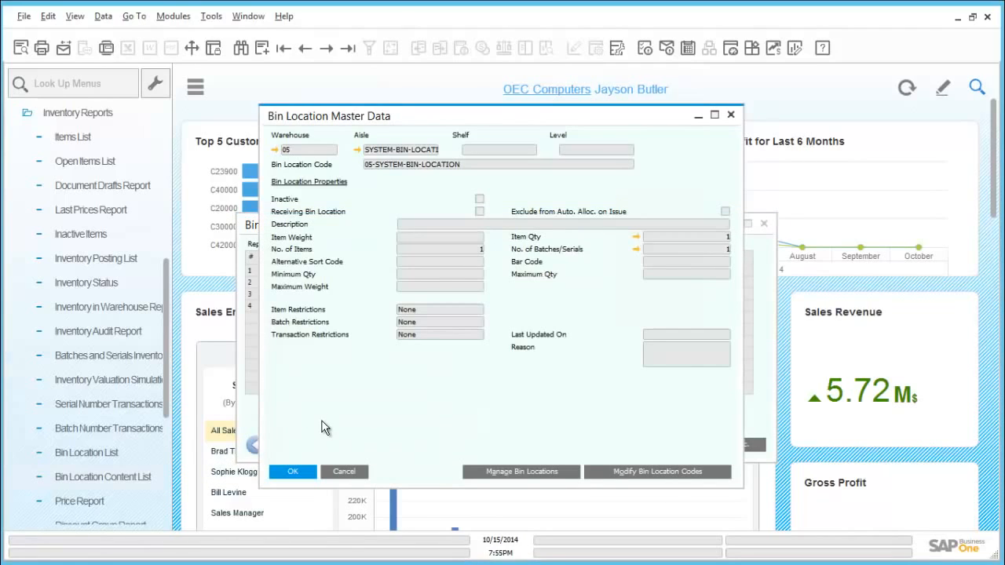
click(346, 468)
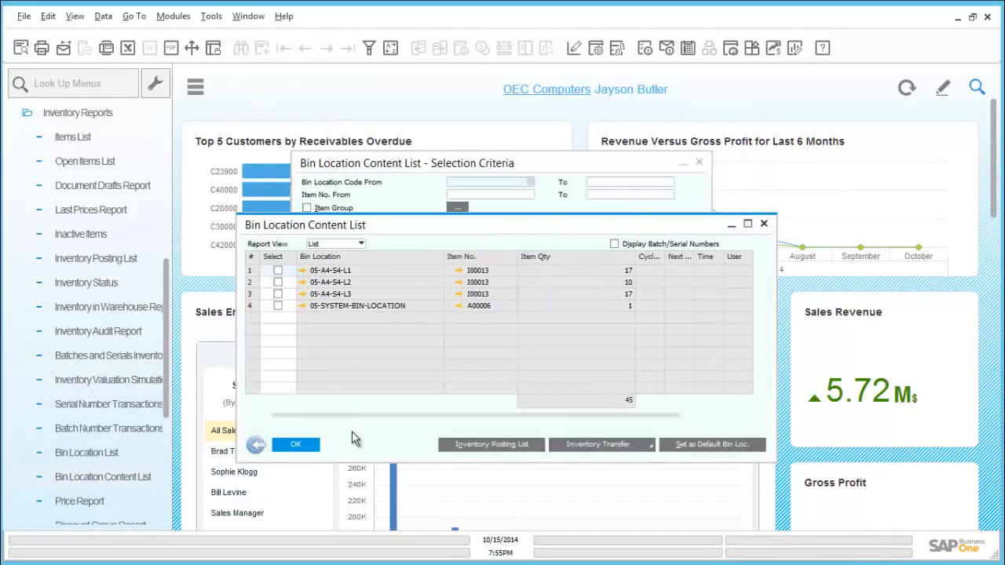
- Examine the master data and item contents of bin 05-A4-S4-L1, and close the Bin Location Content List and its selection criteria
click(303, 272)
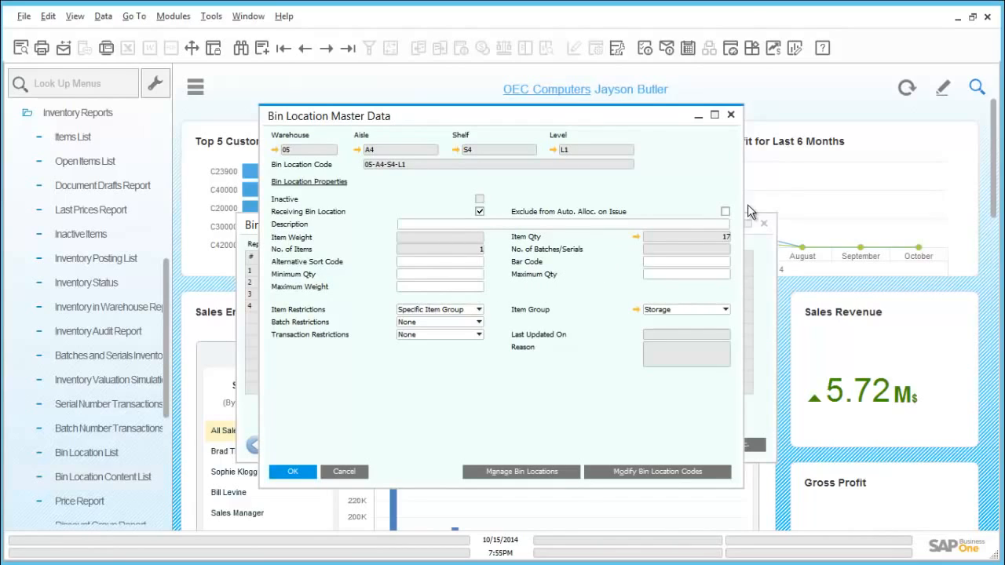
click(635, 237)
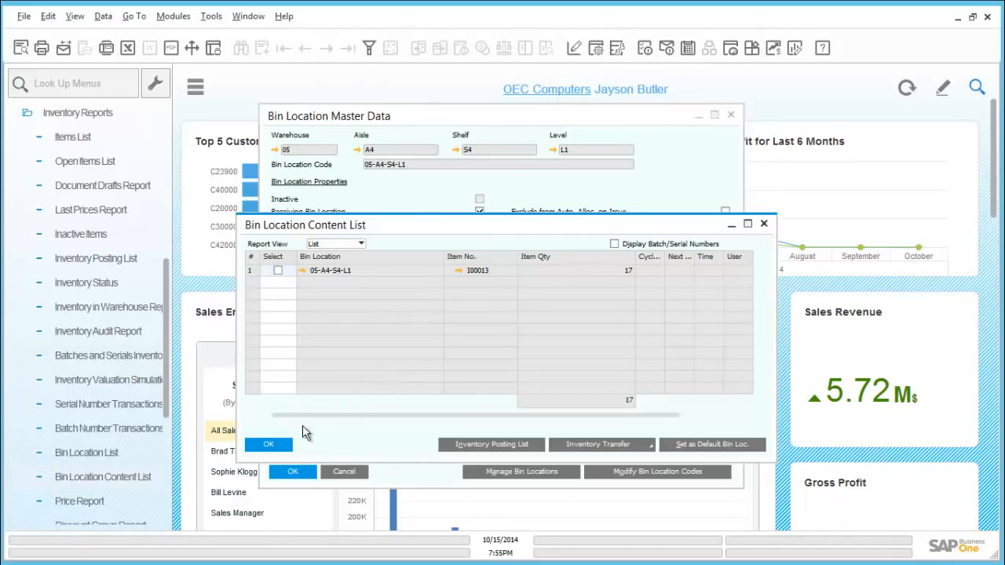
click(268, 446)
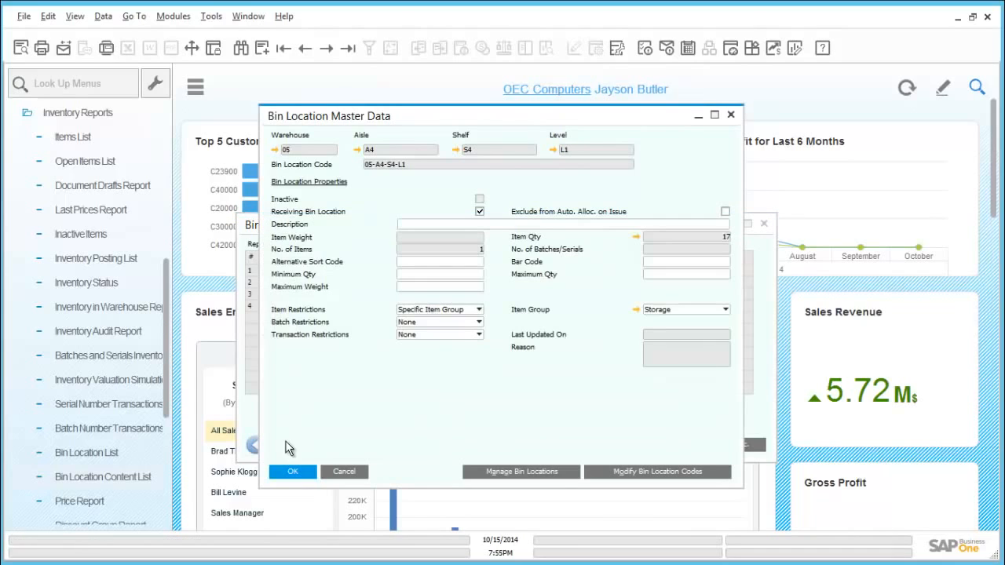
click(297, 473)
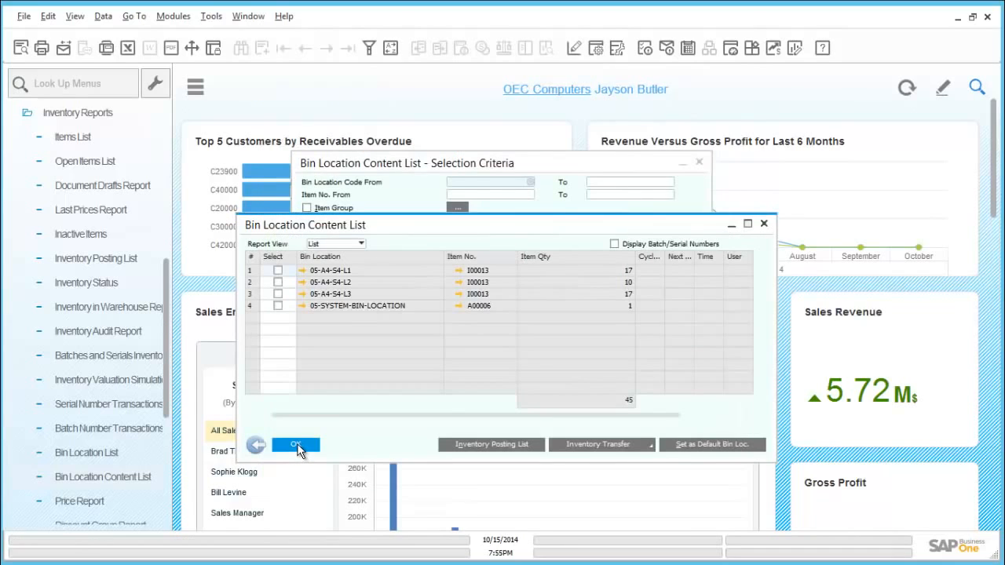
click(297, 445)
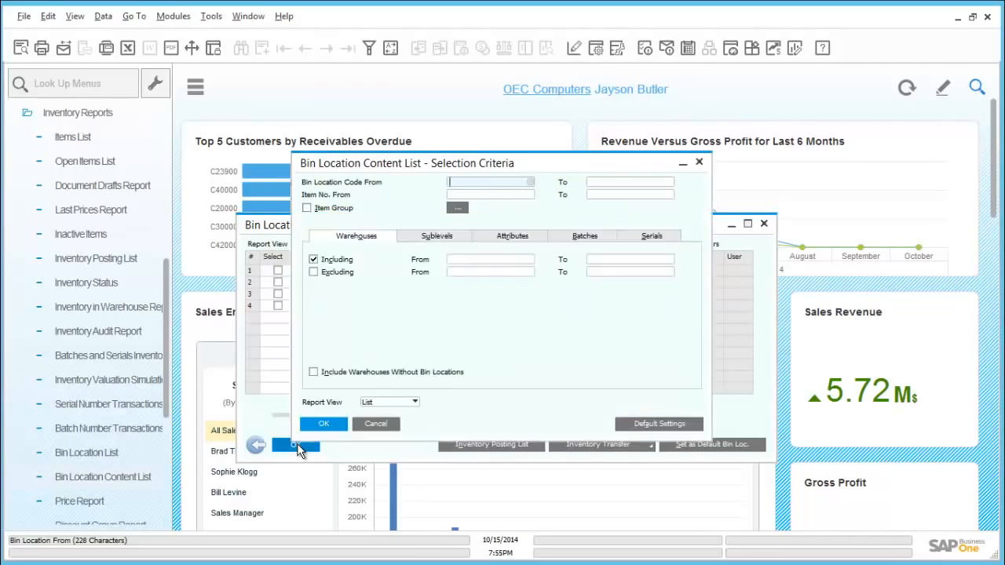
key(Escape)
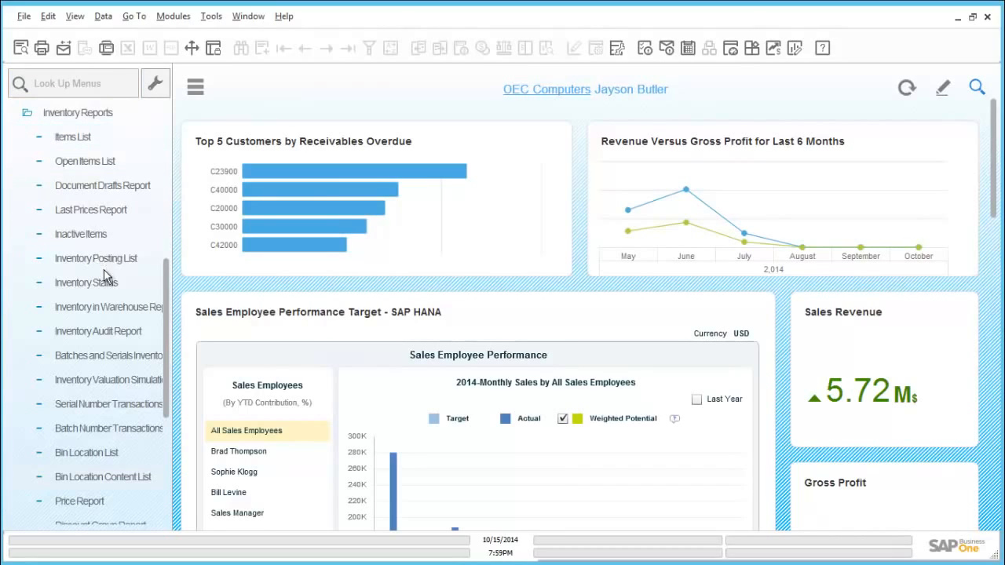
- Run the detailed Inventory in Warehouse Report for all items, review it, and return to the selection criteria
click(112, 311)
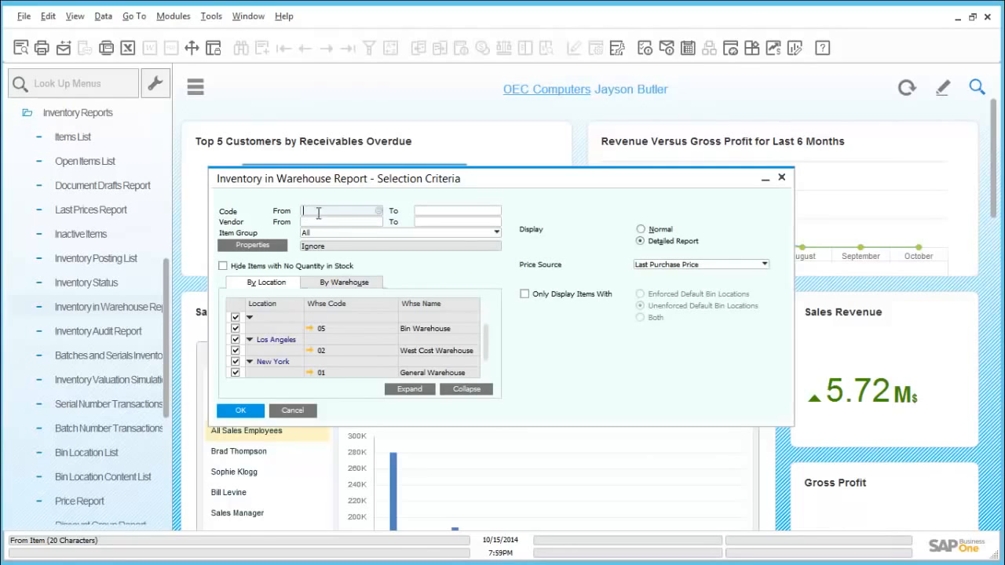
click(380, 211)
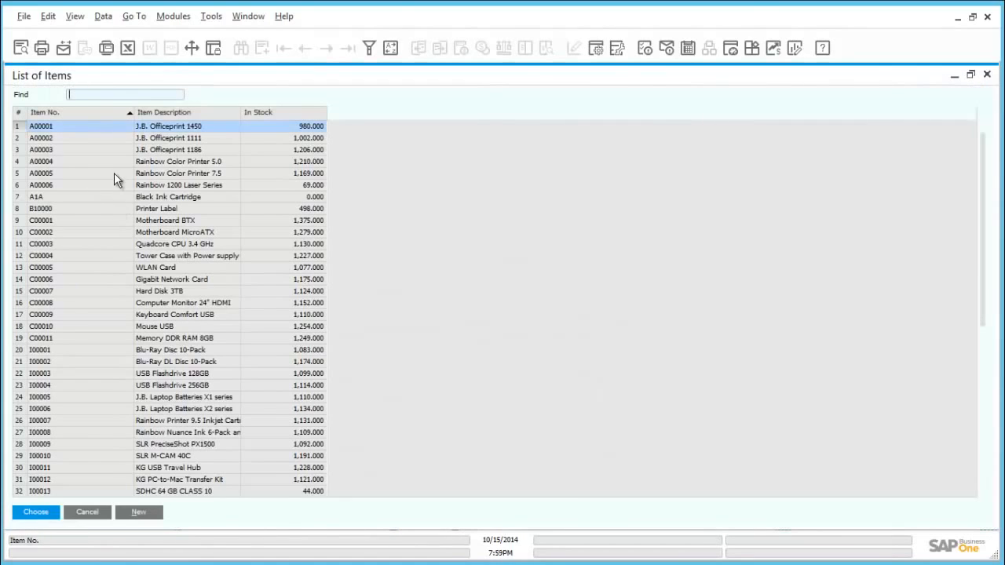
click(87, 513)
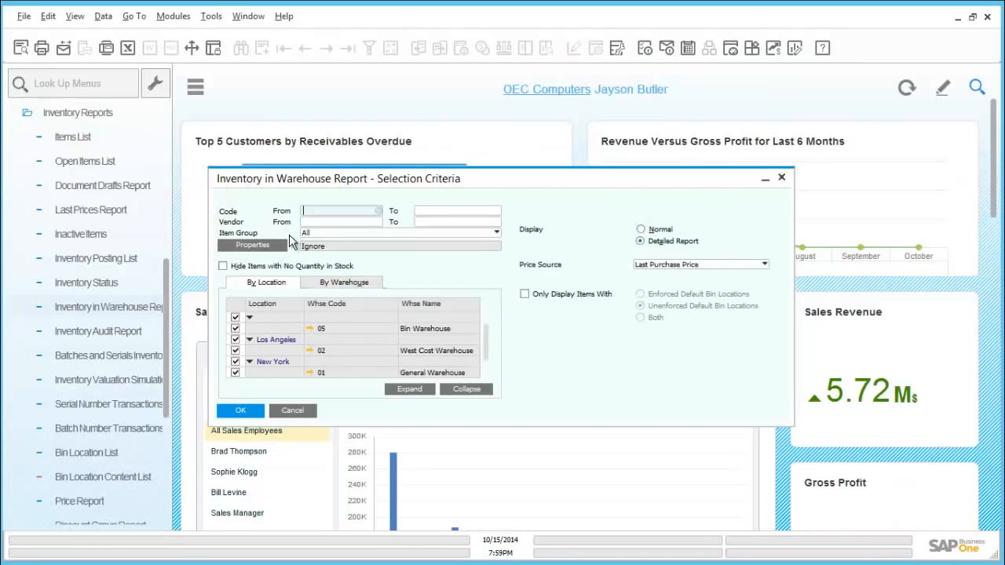
click(241, 411)
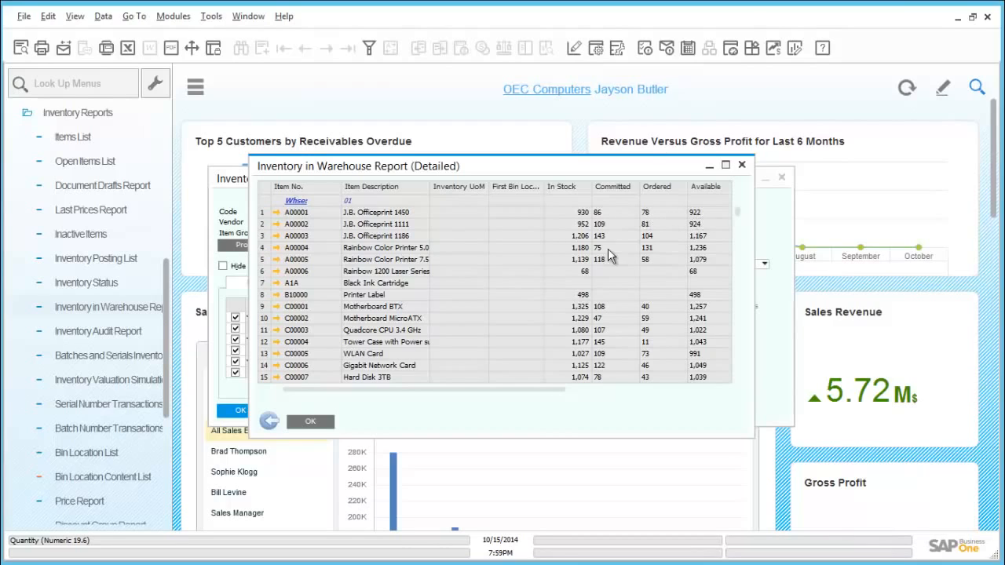
click(269, 421)
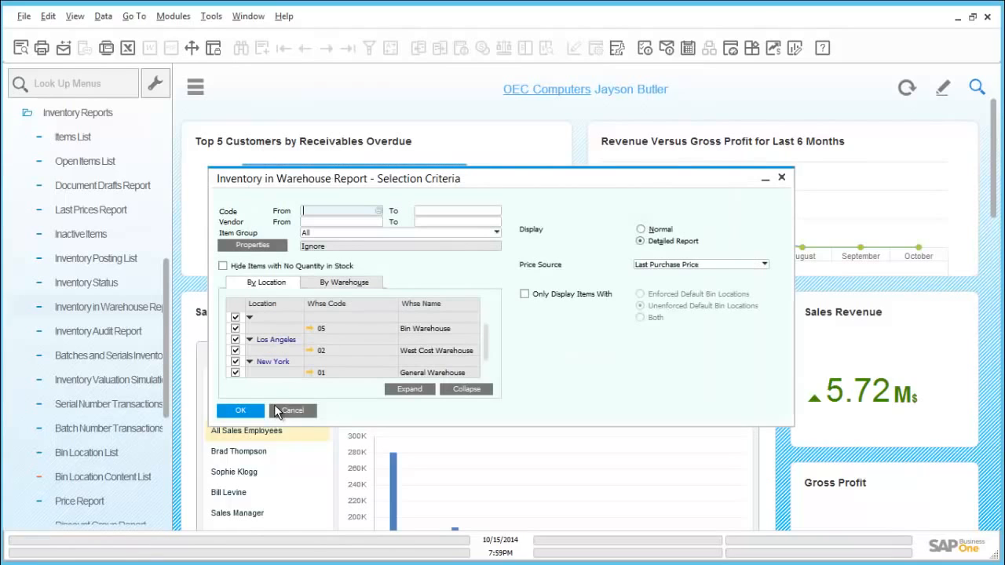
- Run the Inventory in Warehouse Report in Normal display and view the committed quantities
click(640, 228)
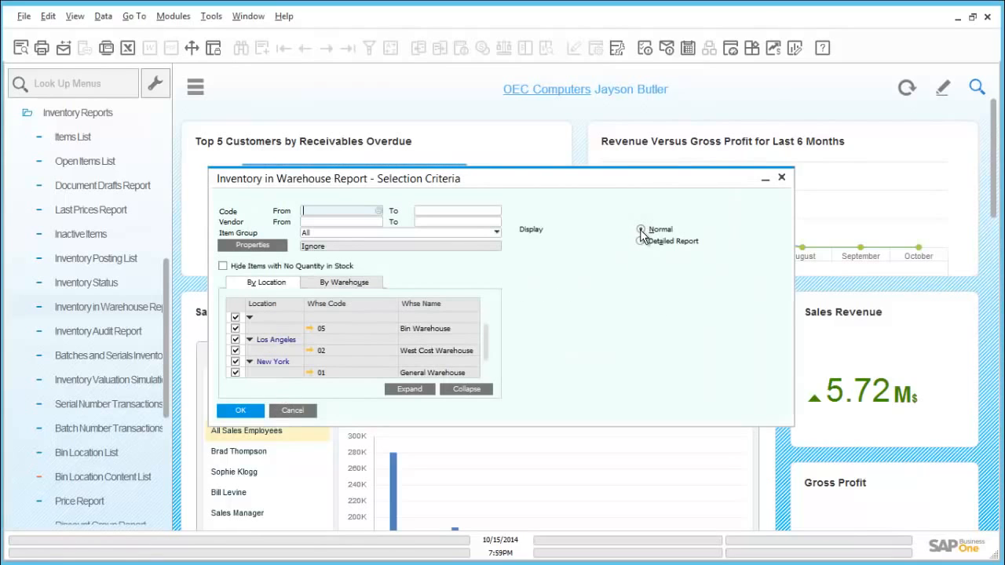
click(247, 411)
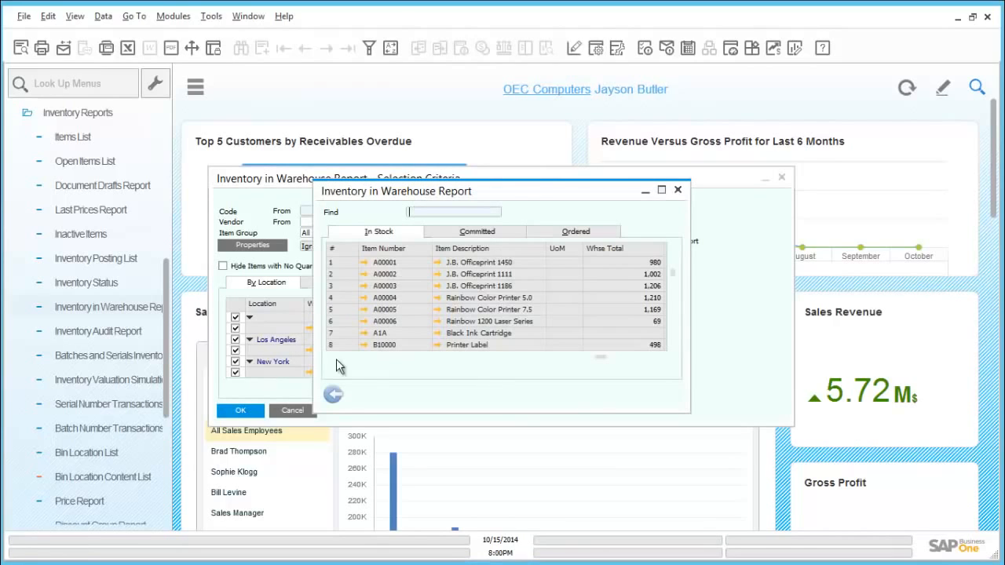
click(482, 233)
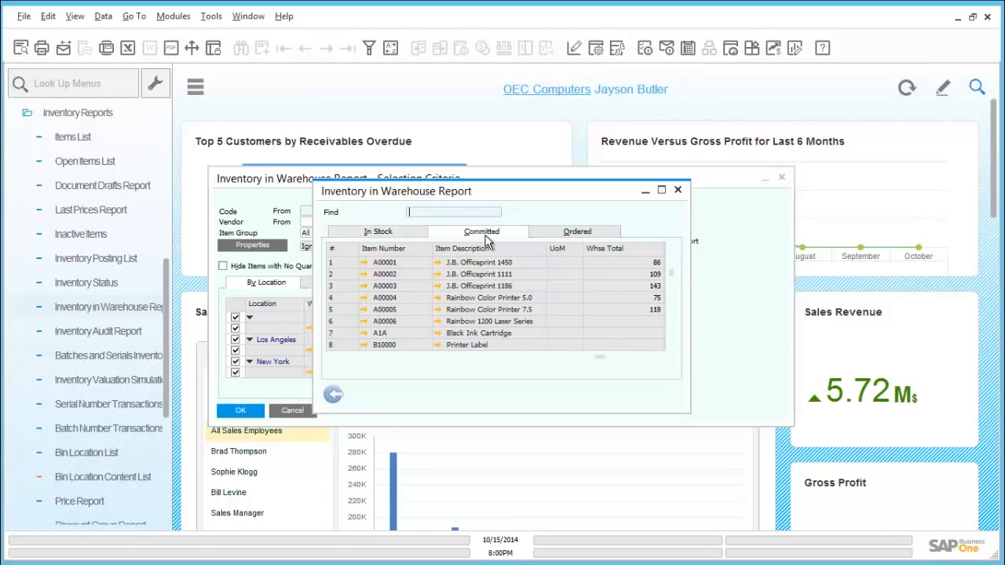
- View the ordered and in-stock quantities in the Inventory in Warehouse Report, and close the report with its selection criteria
click(542, 234)
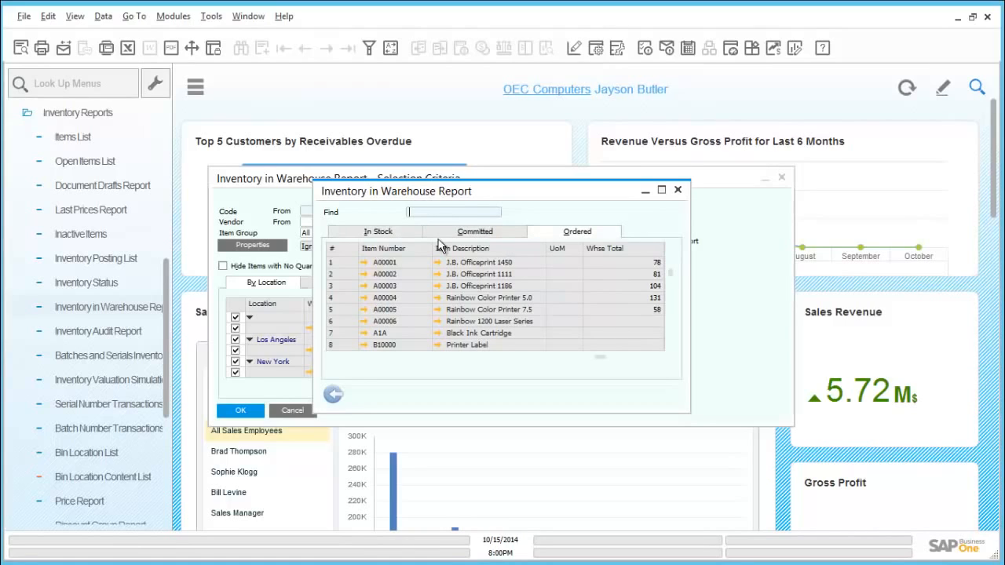
click(378, 234)
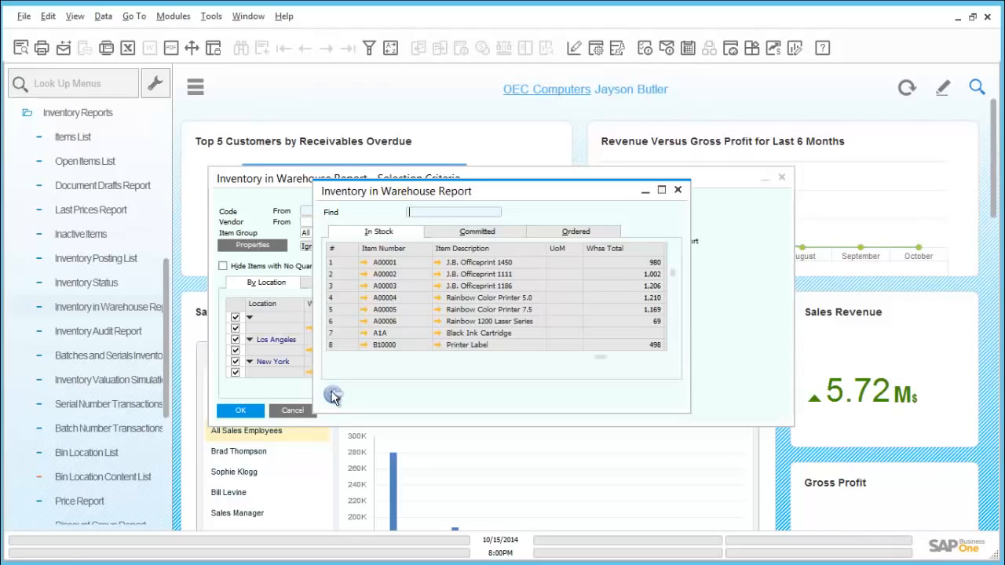
click(333, 395)
click(292, 410)
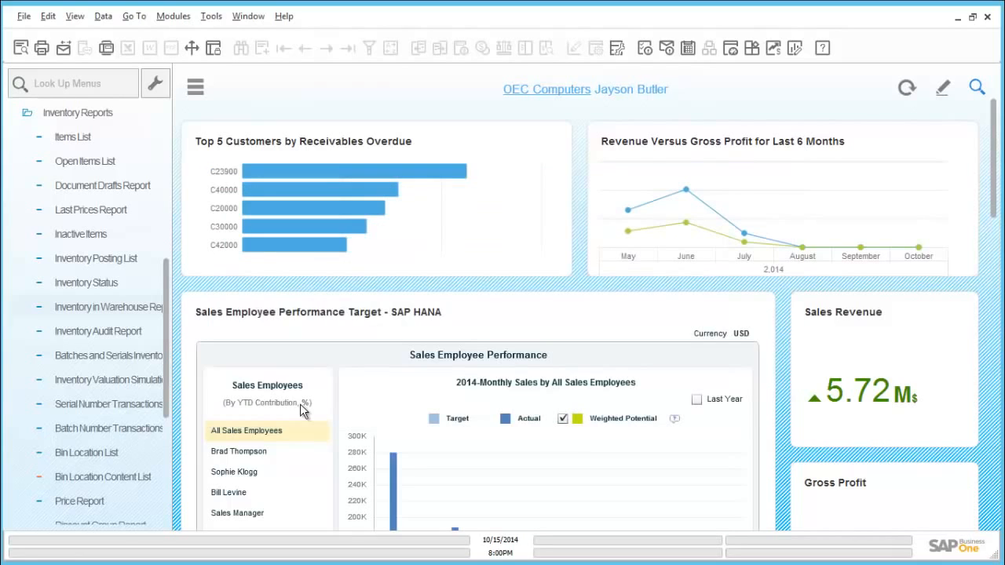
click(127, 333)
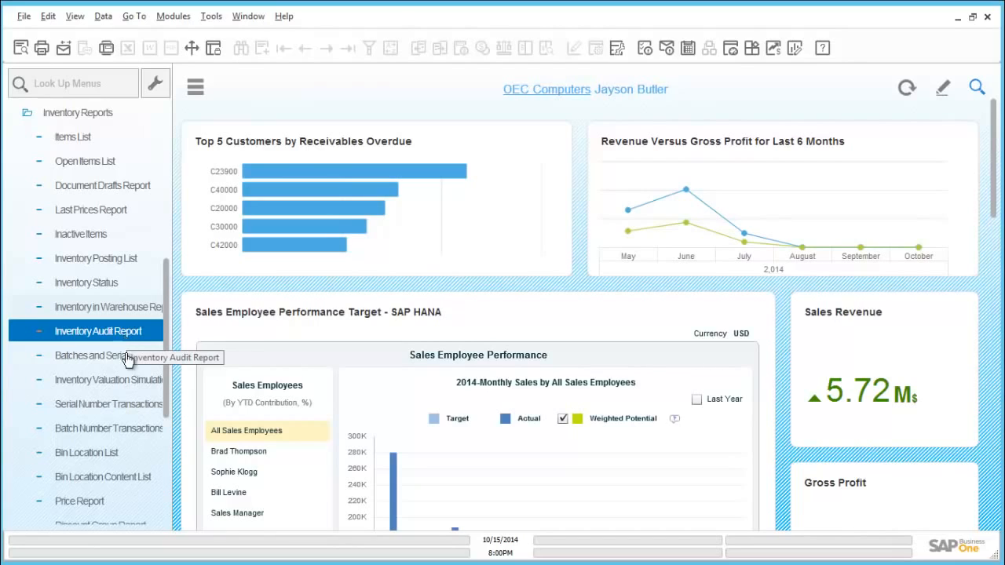
click(130, 382)
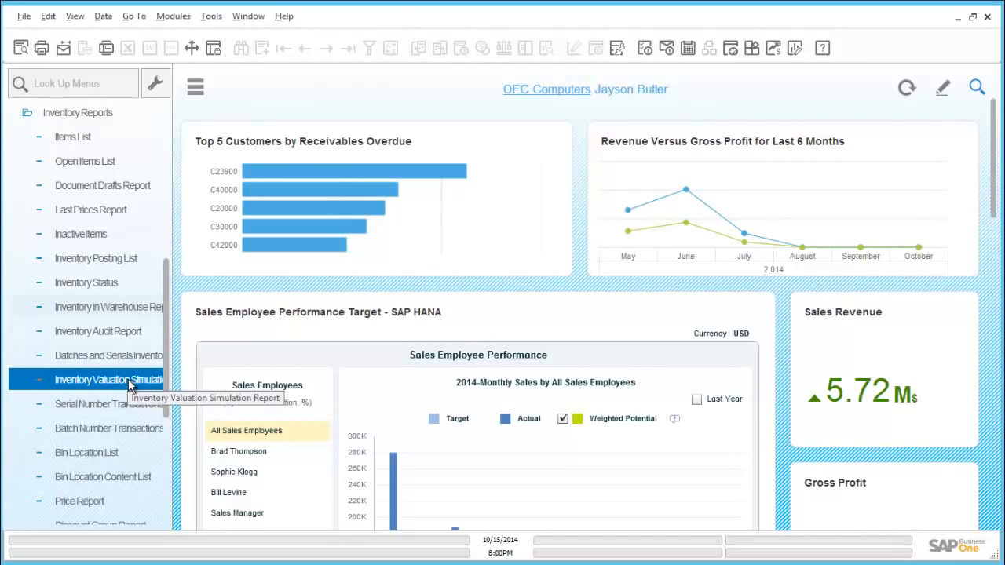
click(130, 405)
click(117, 430)
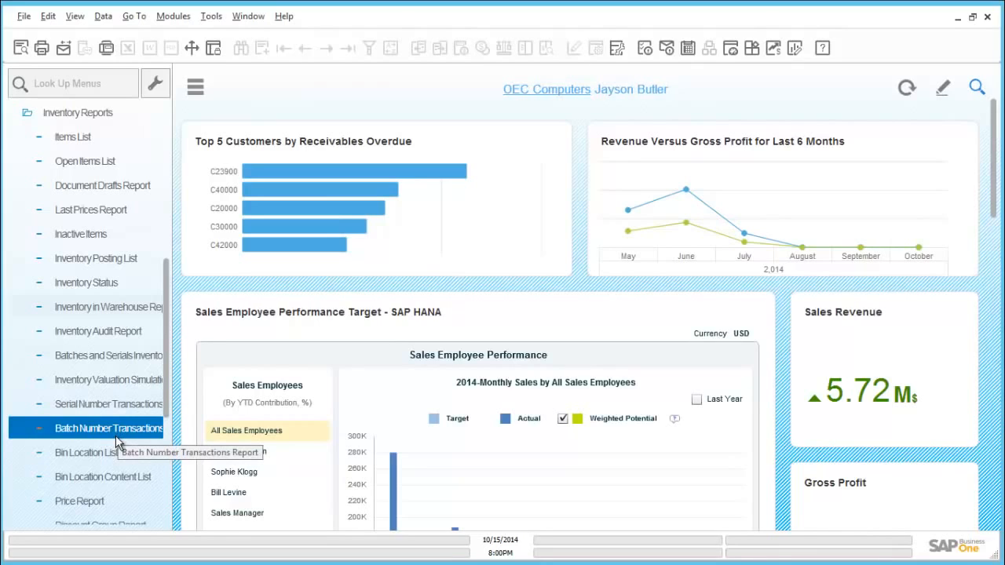
click(122, 405)
click(123, 354)
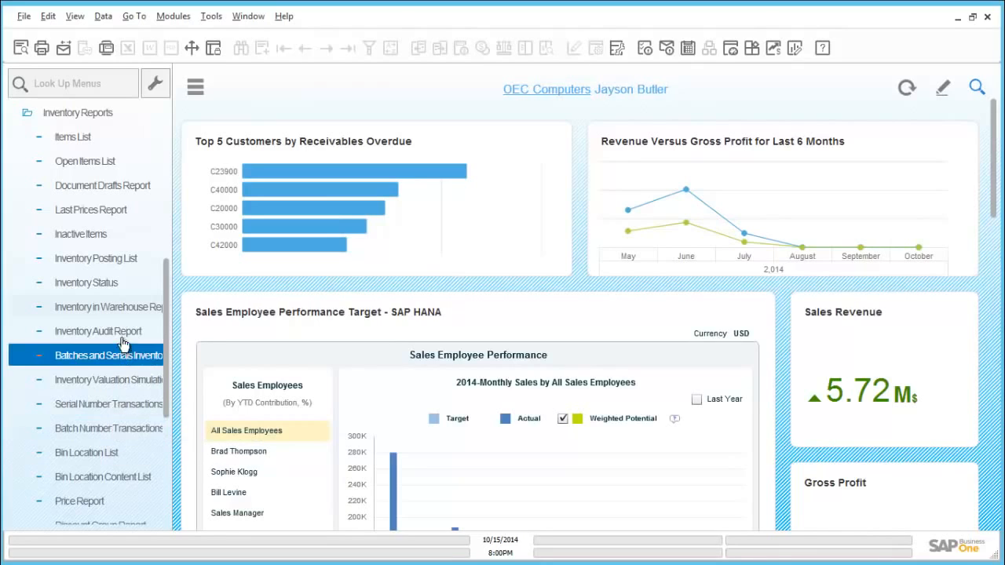
- Open the Inventory Audit Report selection criteria and set the starting system date to 01/01/2014
double_click(122, 331)
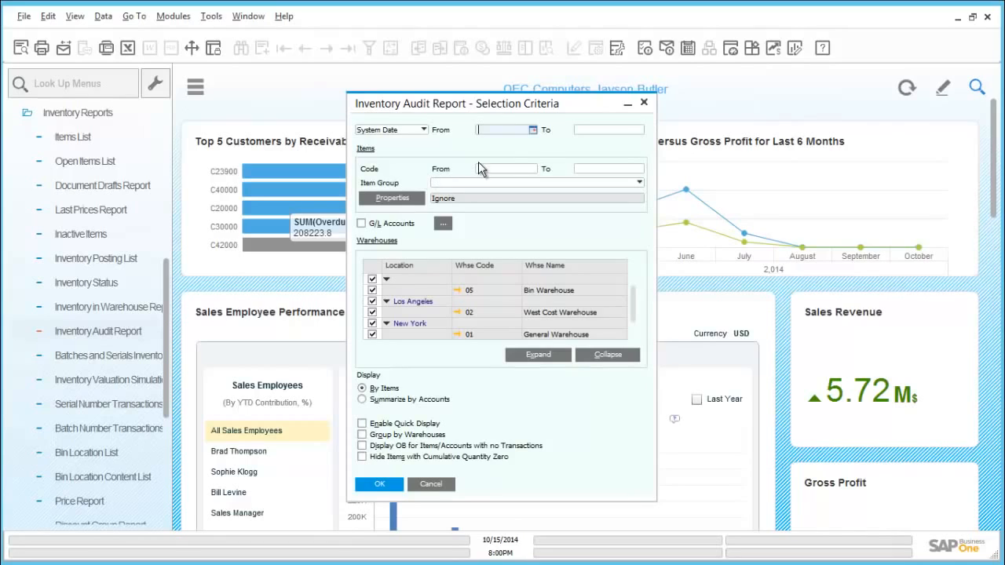
click(533, 130)
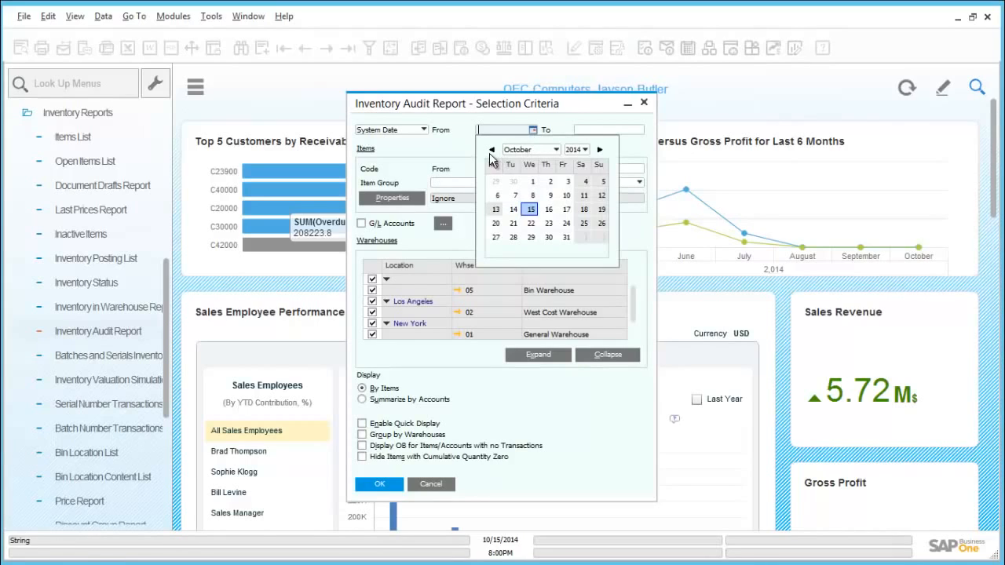
click(530, 151)
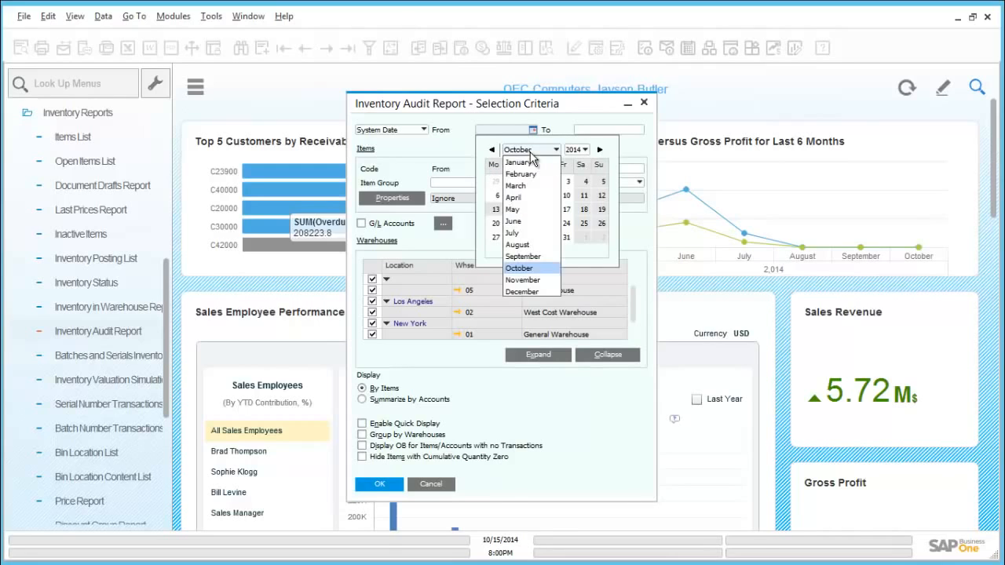
click(528, 163)
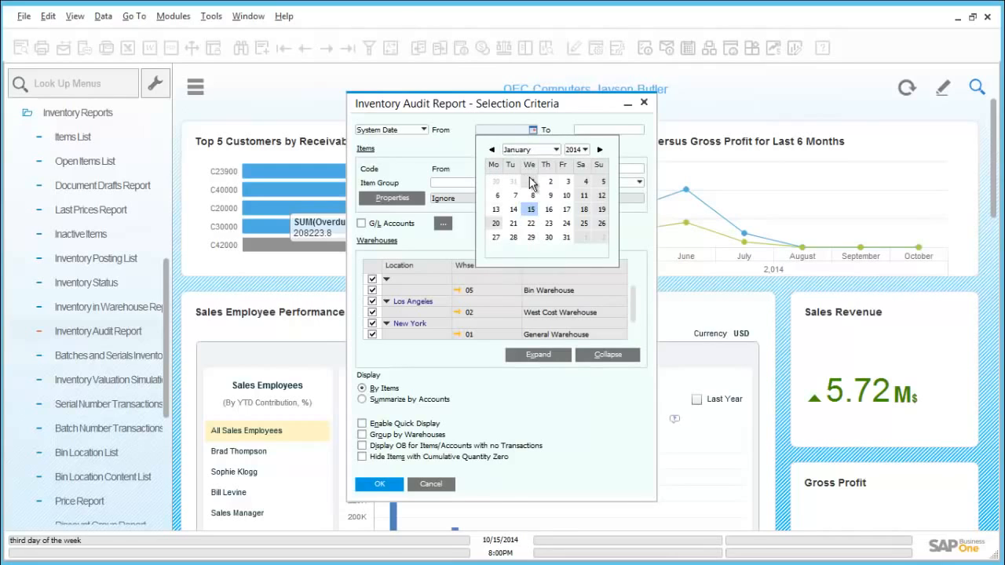
click(531, 182)
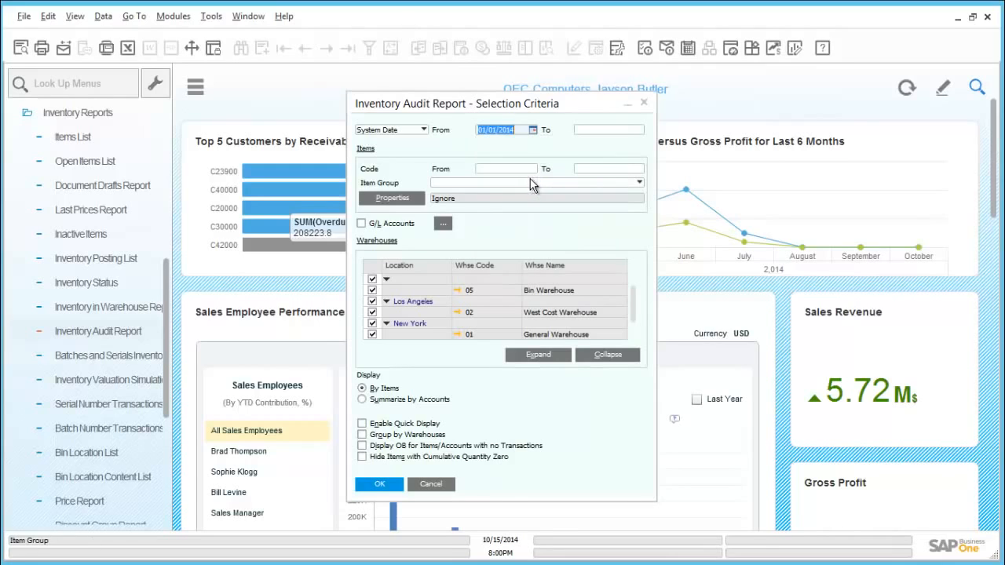
- Group the audit report by warehouses and run it for all items and warehouses, accepting the long processing time
click(362, 435)
click(376, 483)
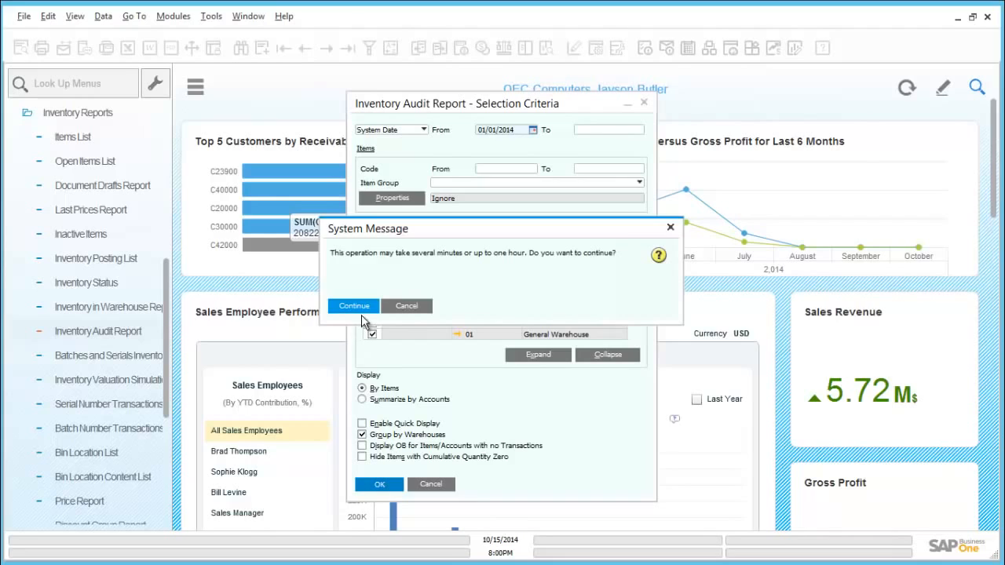
click(354, 306)
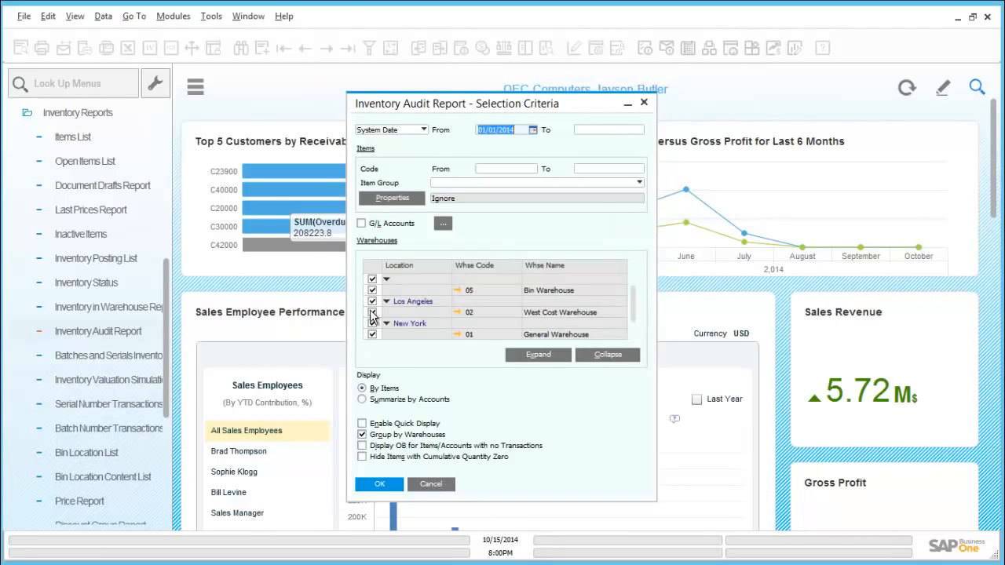
click(372, 312)
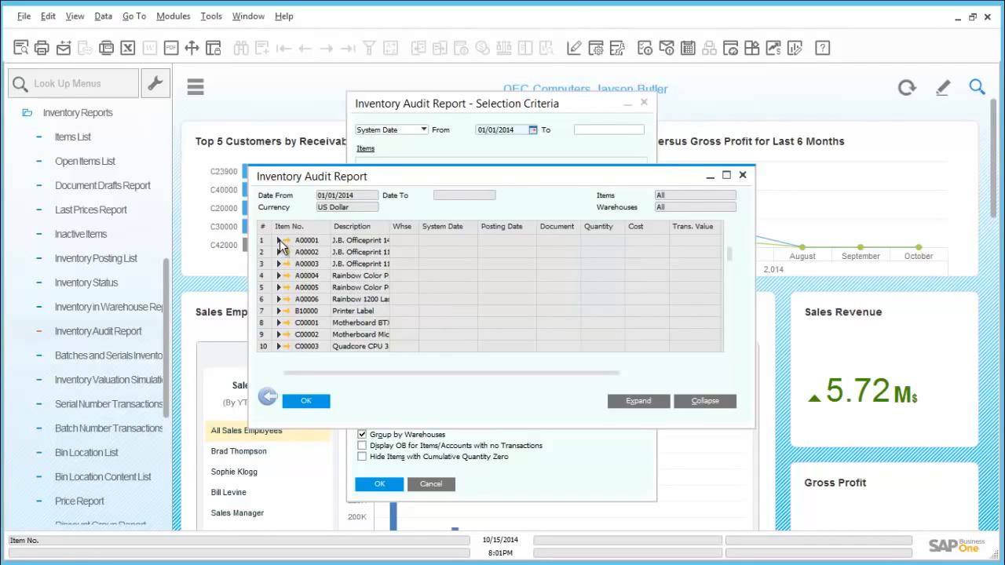
- Examine the audited transactions of item A00001 in warehouse 01 in an enlarged report window, and close the Inventory Audit Report
click(279, 240)
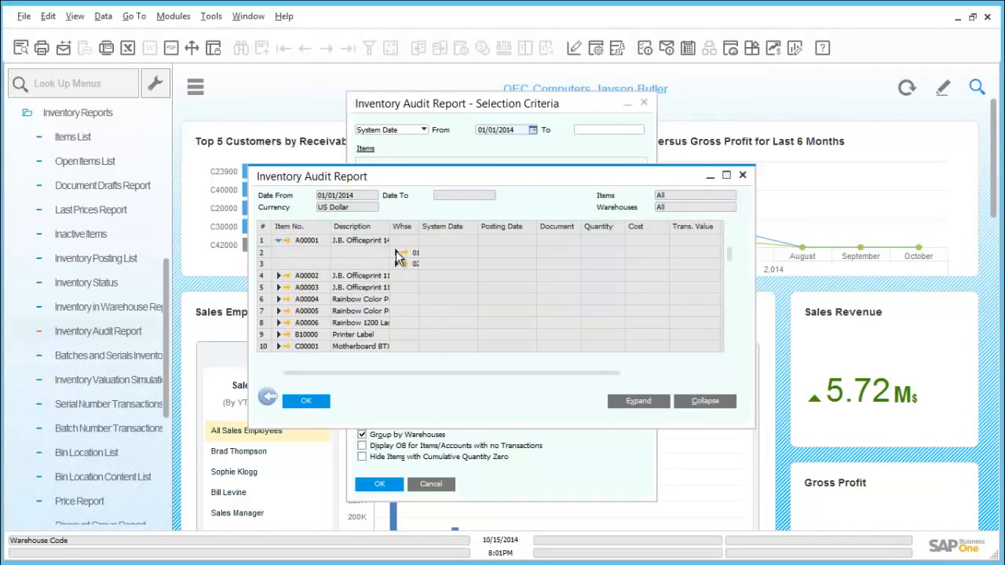
click(397, 252)
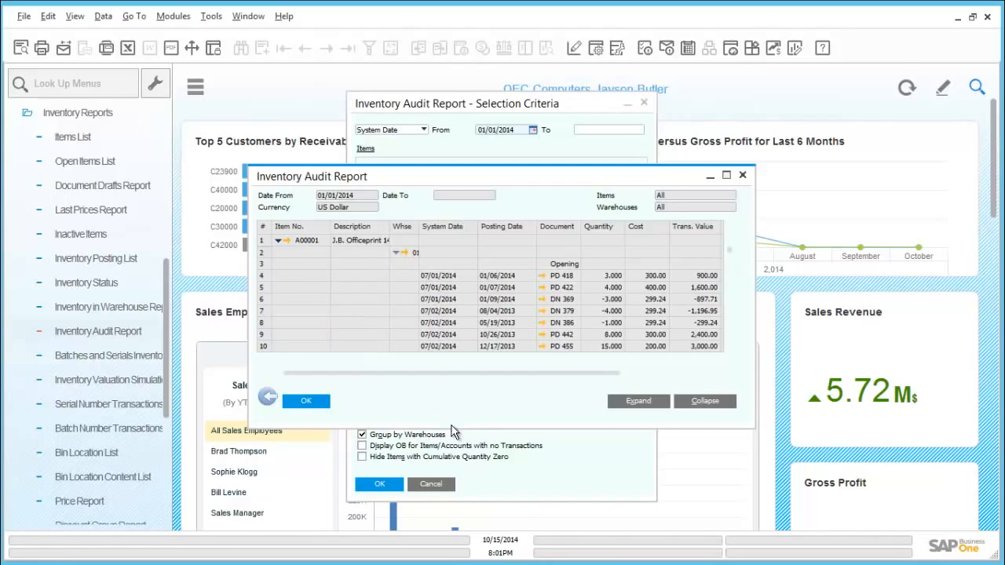
drag(452, 430, 450, 522)
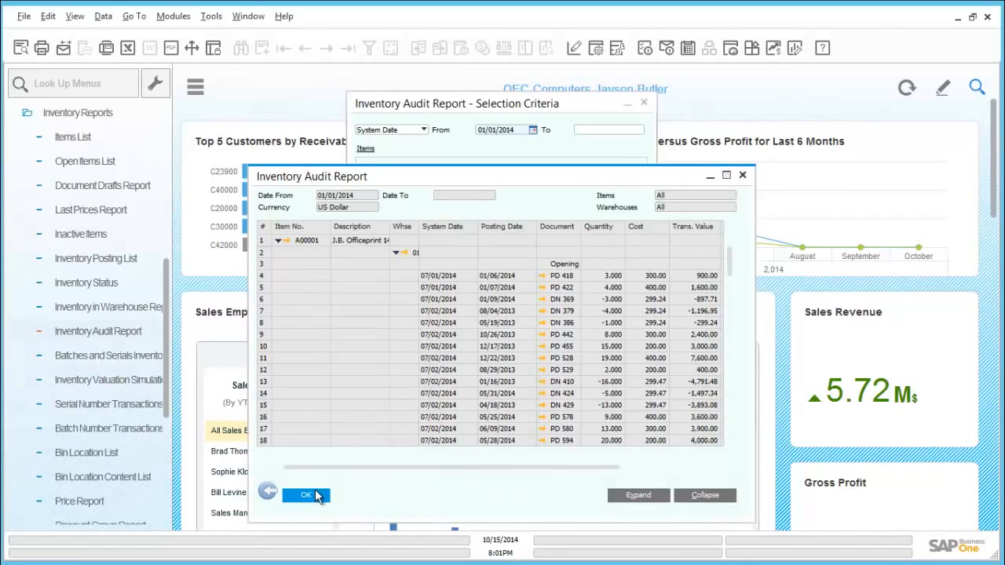
click(315, 495)
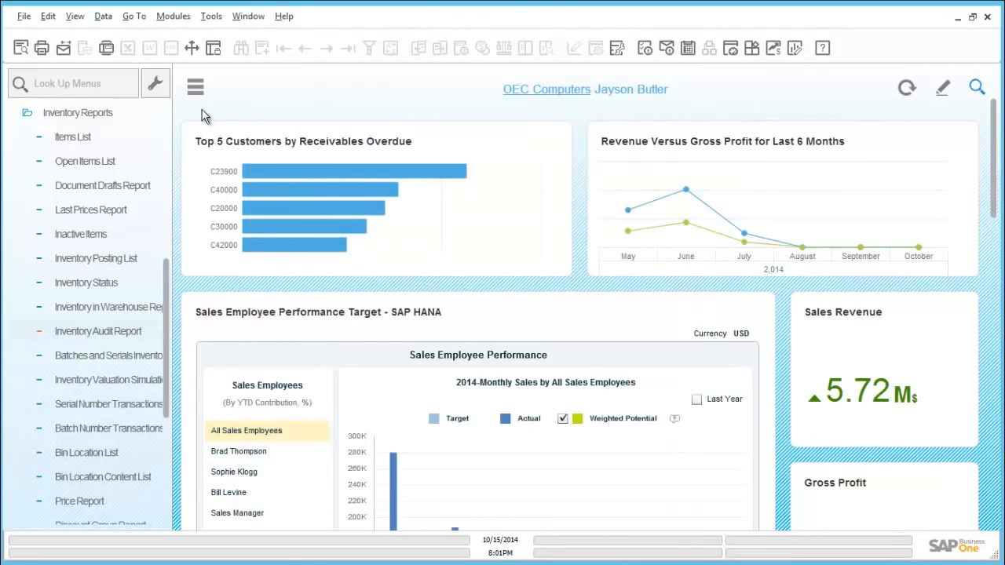
- Start a new Inventory Transfer from warehouse 01 and set its destination to warehouse 02
click(55, 116)
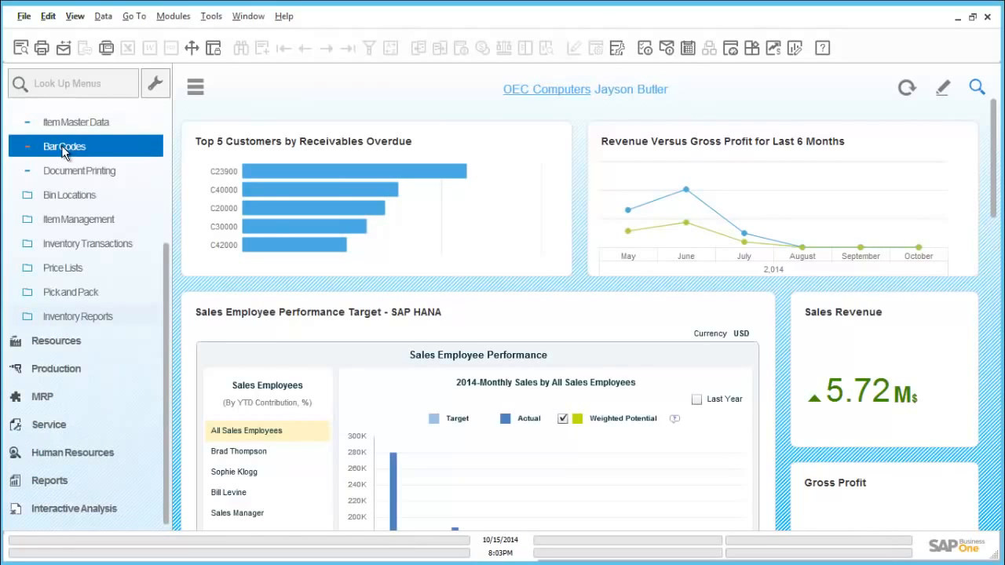
click(99, 250)
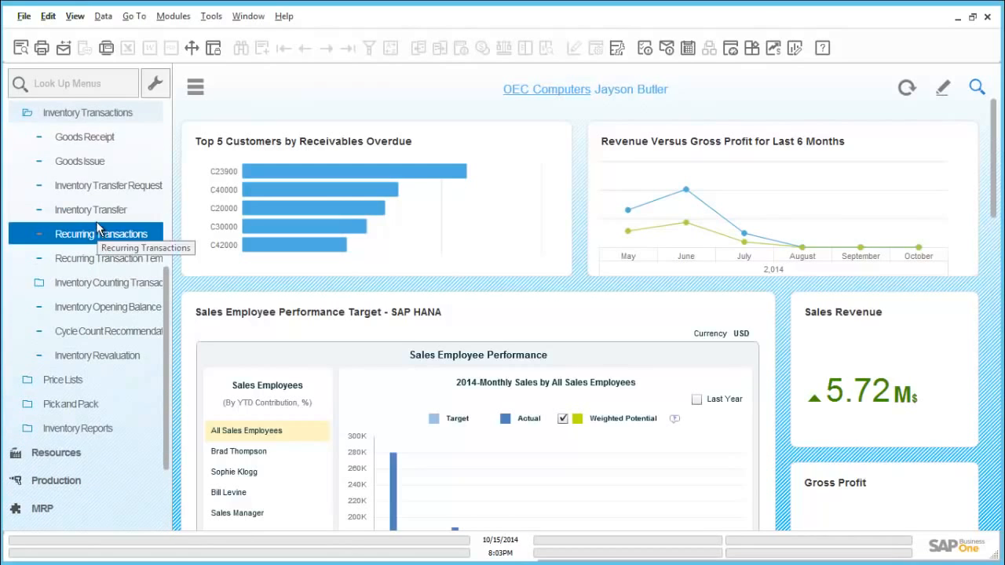
click(99, 211)
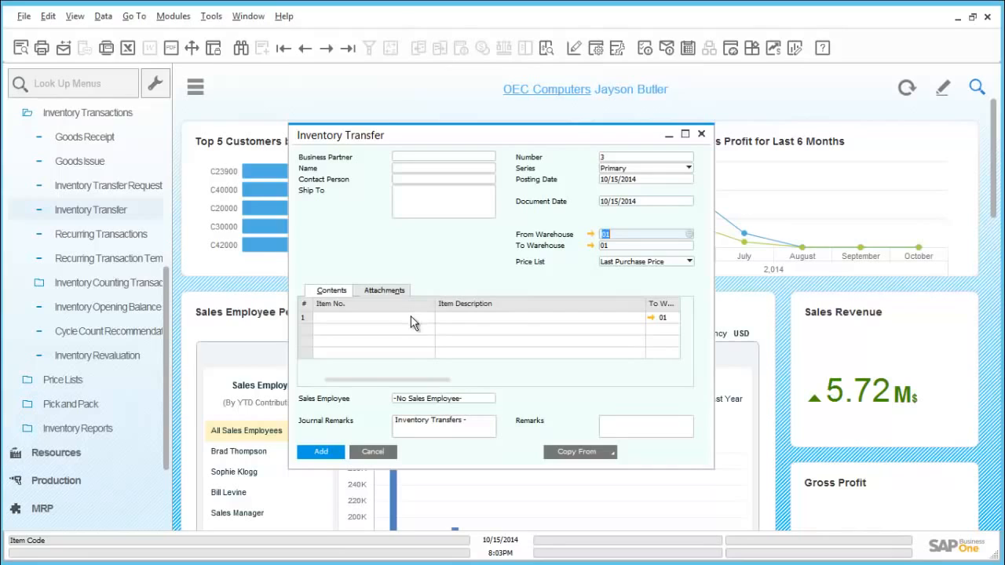
click(613, 247)
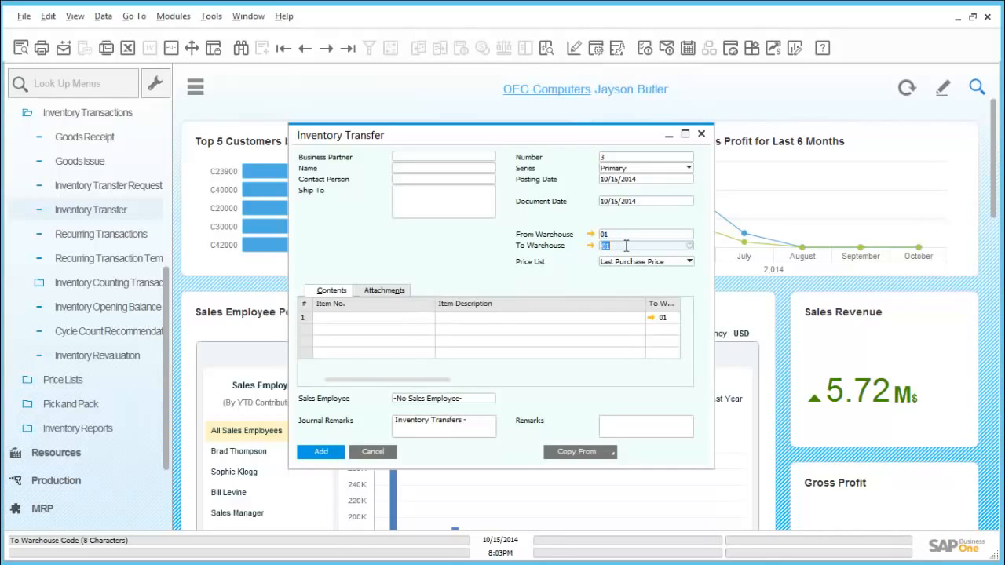
key(BackSpace)
key(Tab)
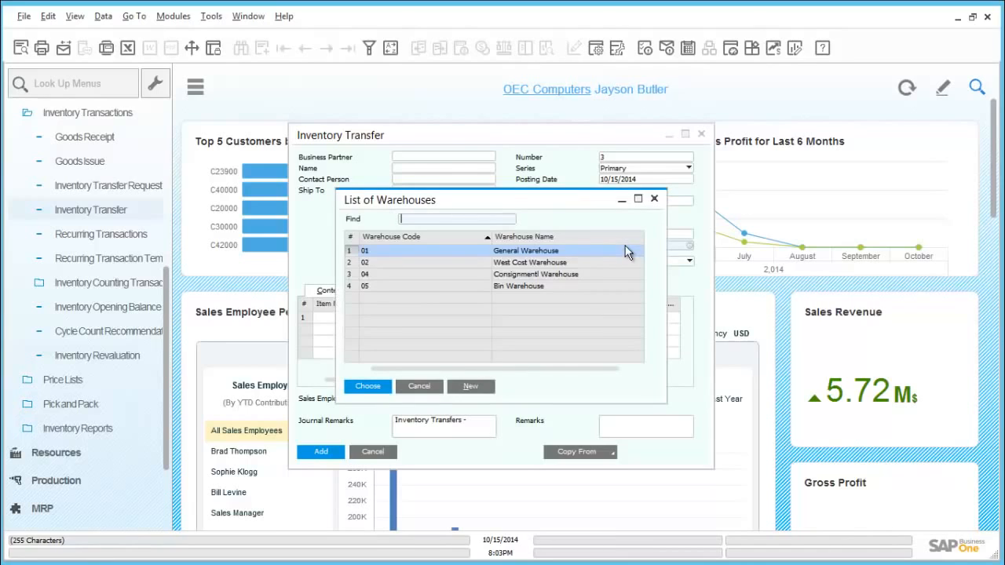
double_click(509, 268)
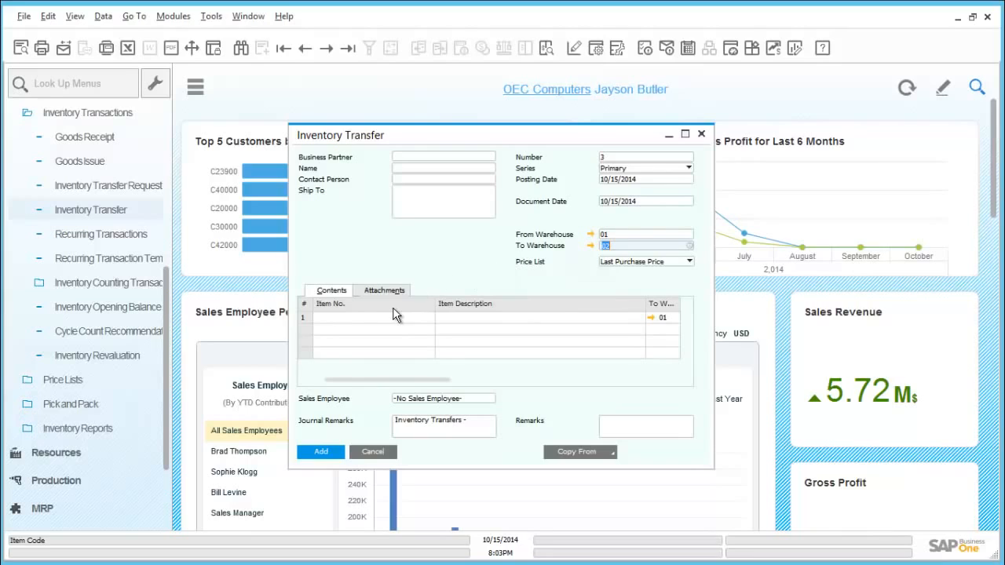
- Enter item A00006 in the first line of the inventory transfer and check the line's details
click(391, 318)
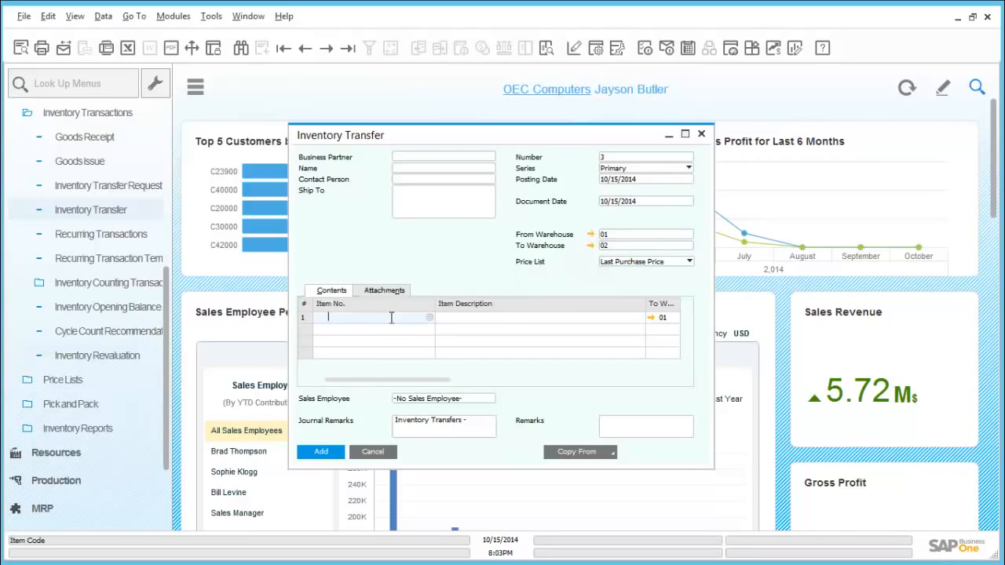
text(a00006)
key(Tab)
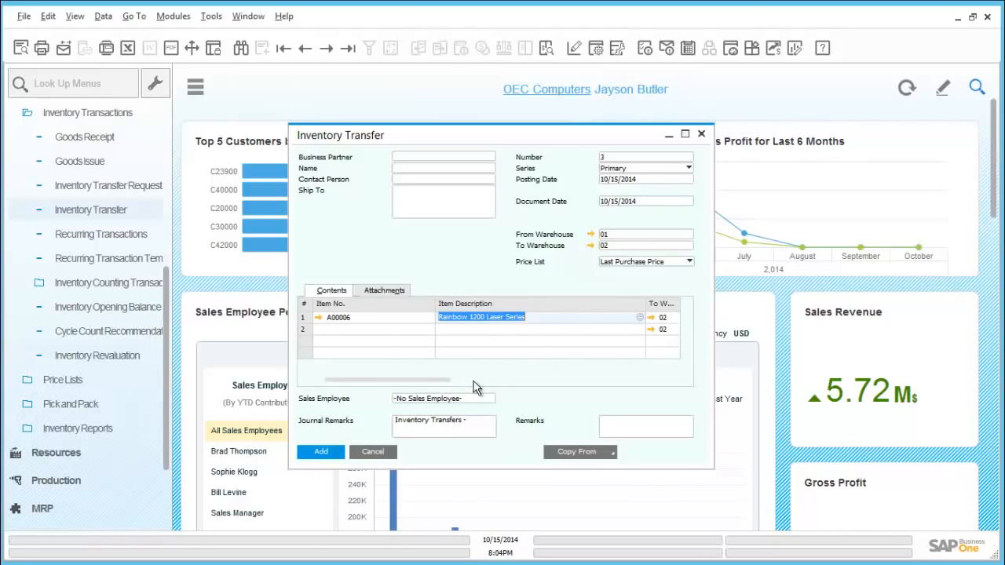
drag(474, 387, 364, 387)
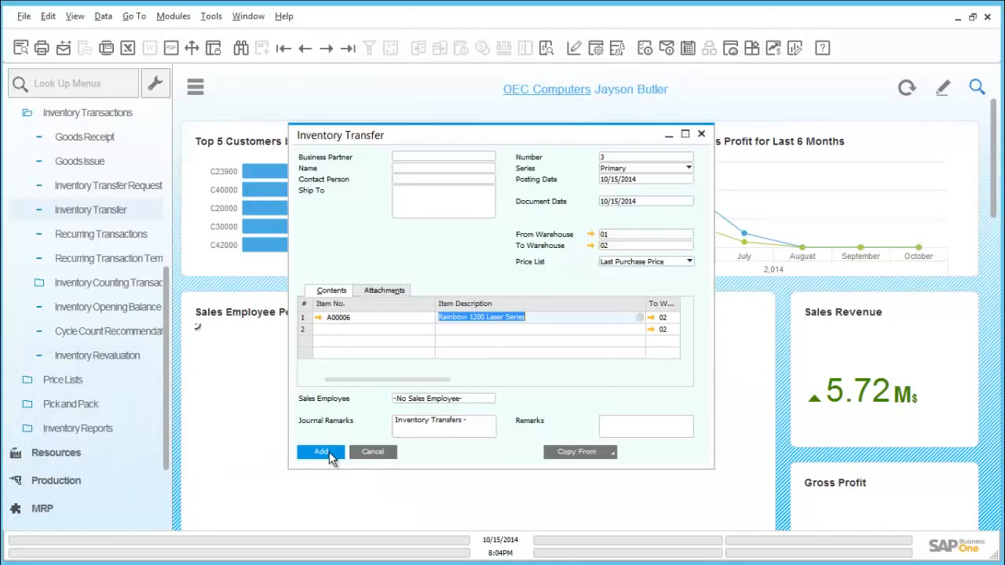
- Start adding the transfer and assign serial number A6-000285 to the outgoing A00006 line
click(329, 452)
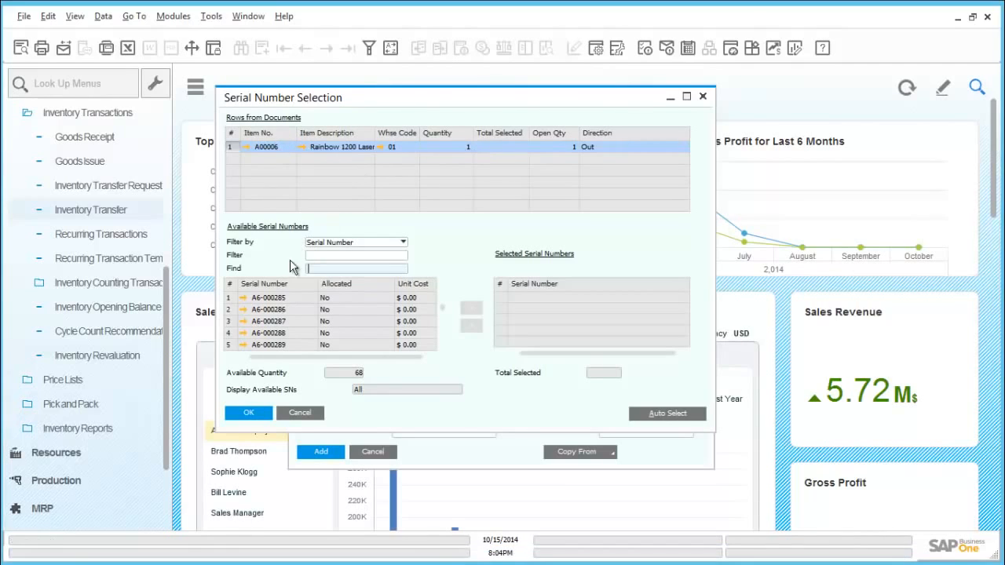
click(281, 300)
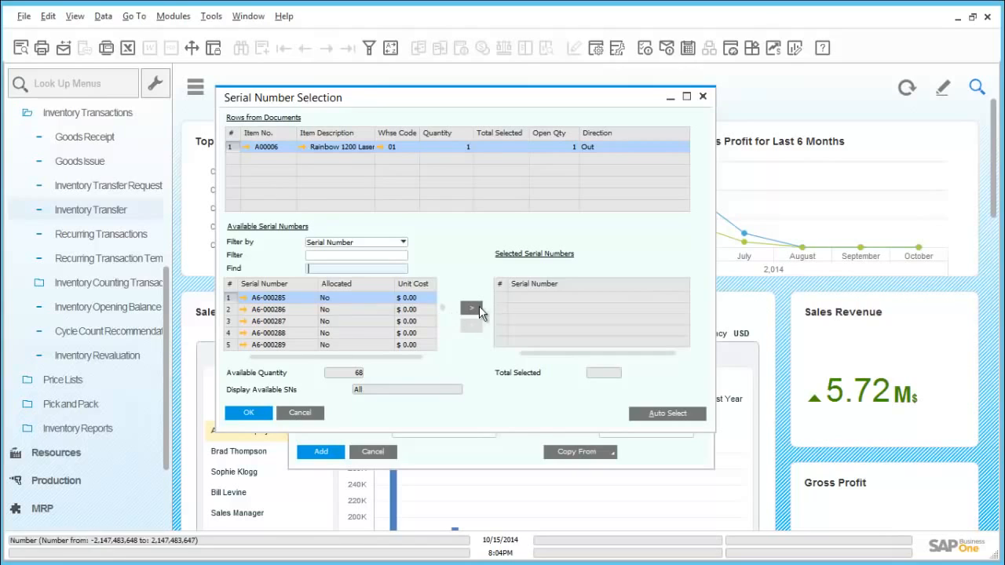
click(476, 307)
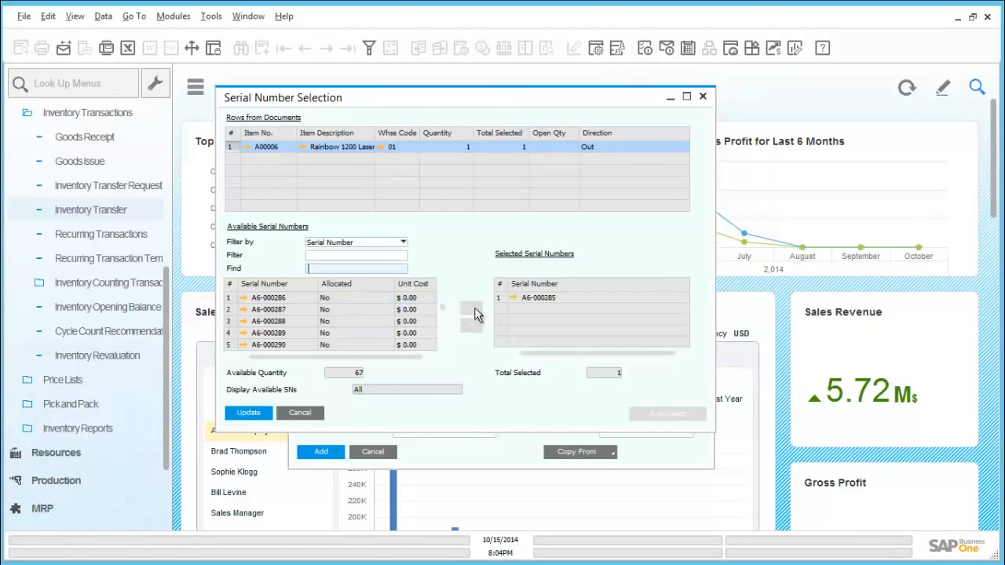
click(264, 414)
click(265, 415)
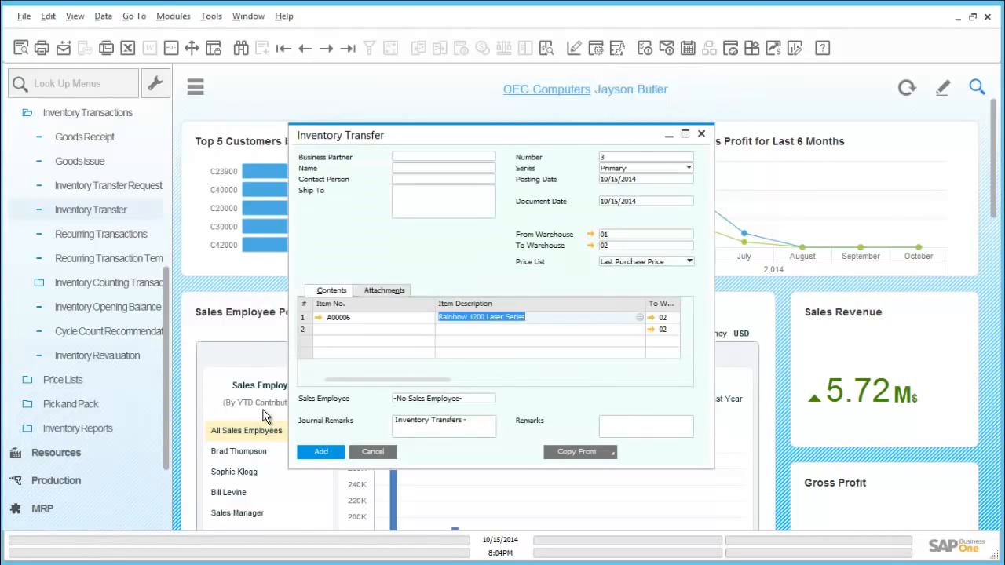
- Post the inventory transfer of A00006 and close the Inventory Transfer form
click(331, 460)
click(347, 305)
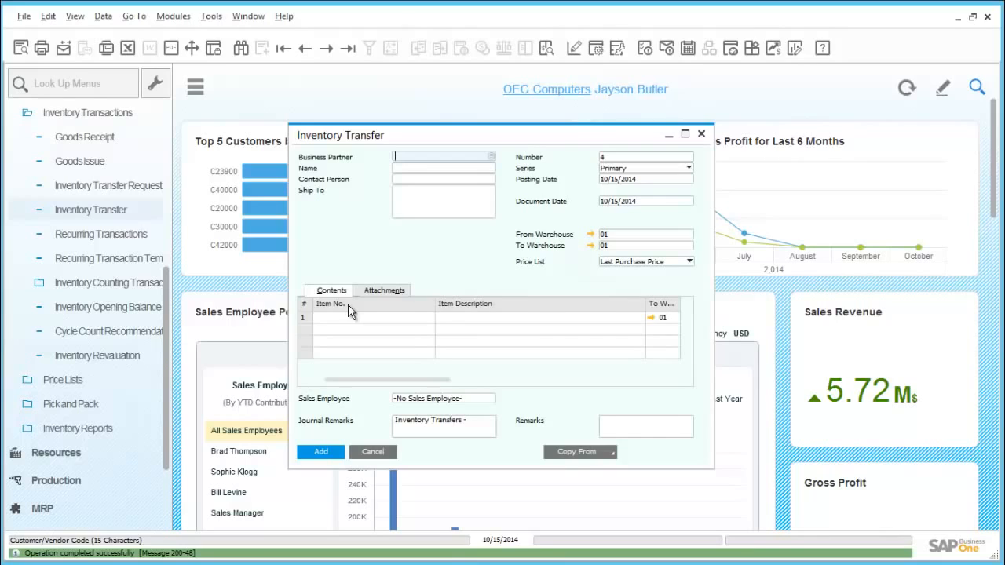
click(374, 453)
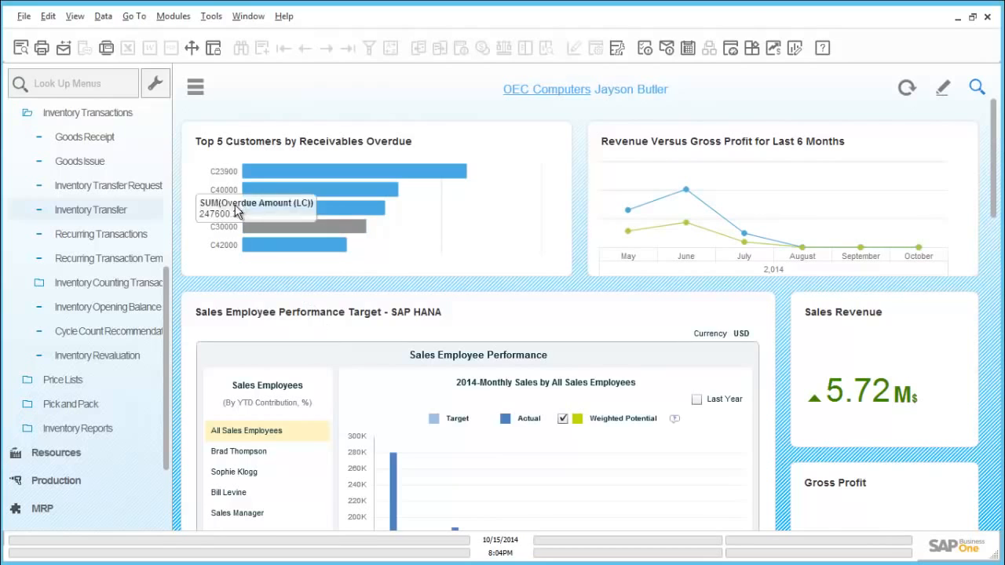
scroll(168, 235, up, 1)
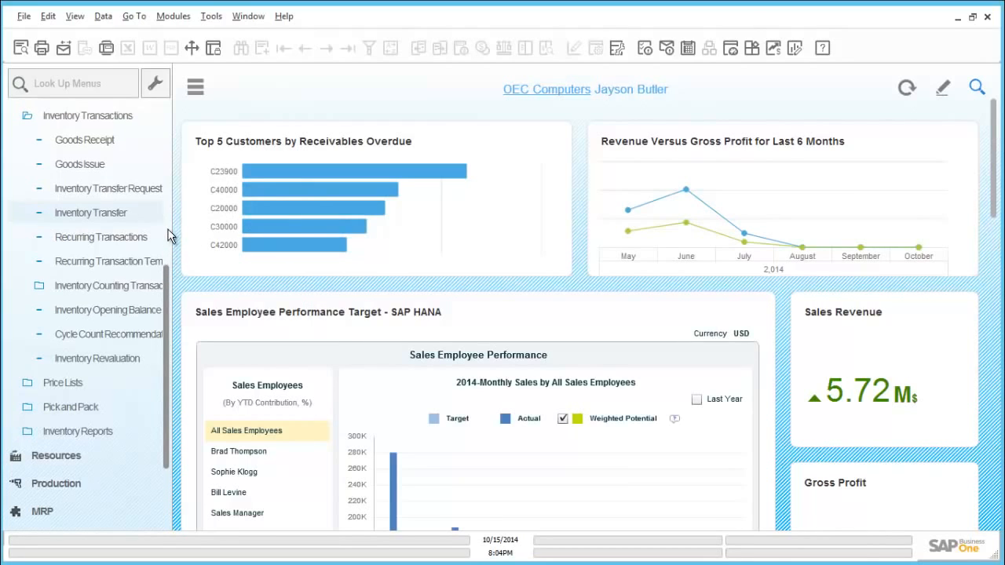
- Open the Price Lists window from the Inventory module
scroll(168, 228, up, 4)
click(135, 253)
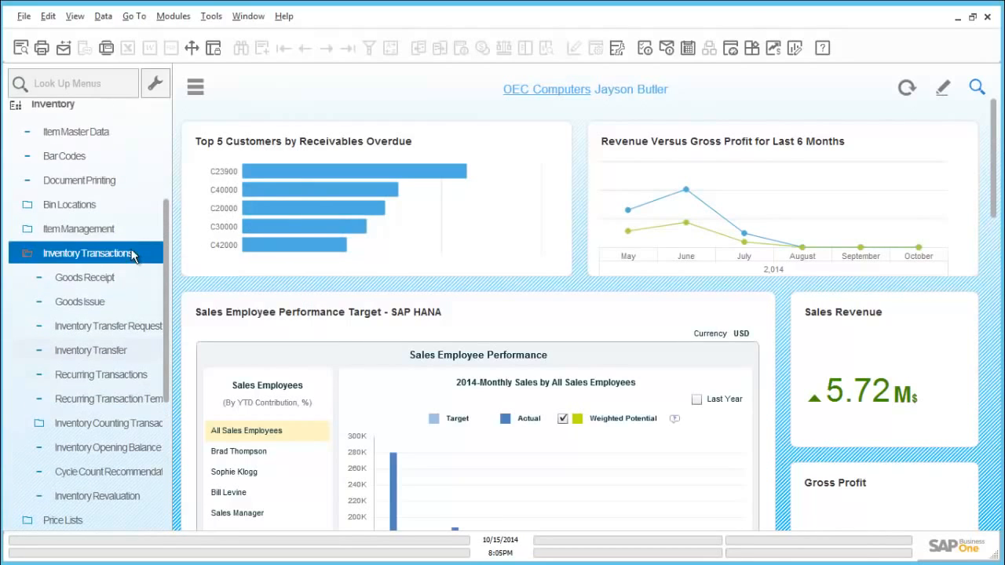
click(107, 114)
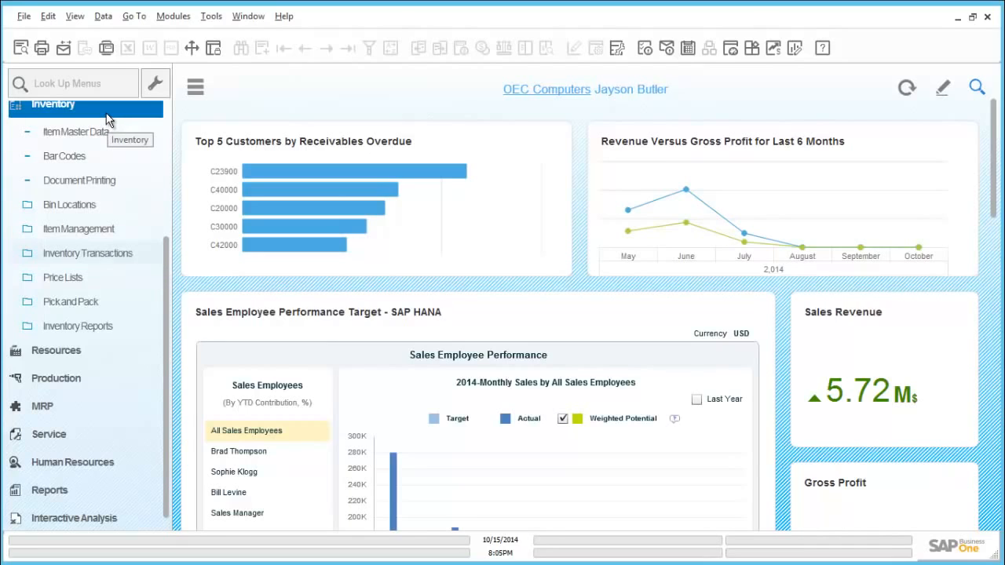
click(98, 278)
scroll(98, 282, down, 1)
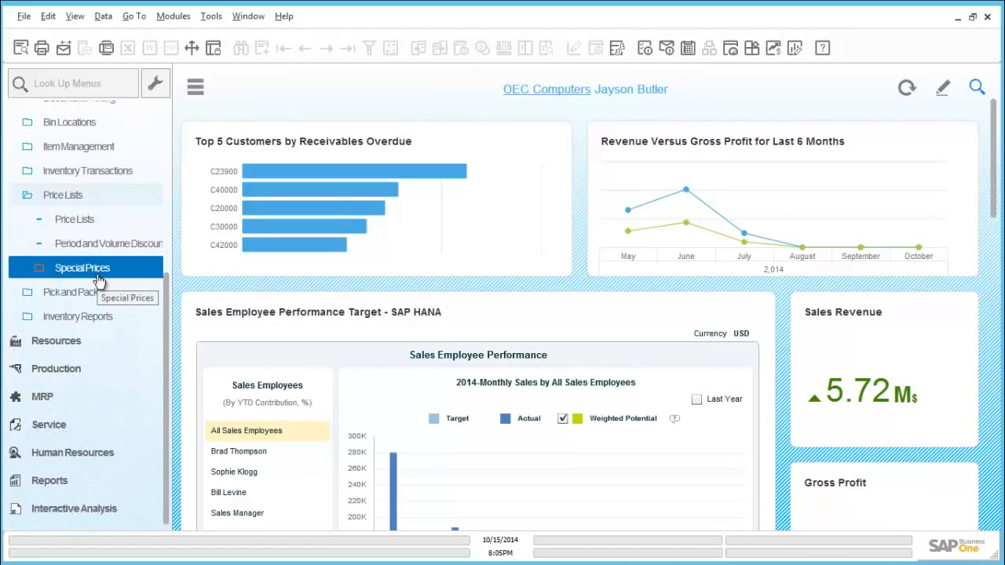
click(98, 225)
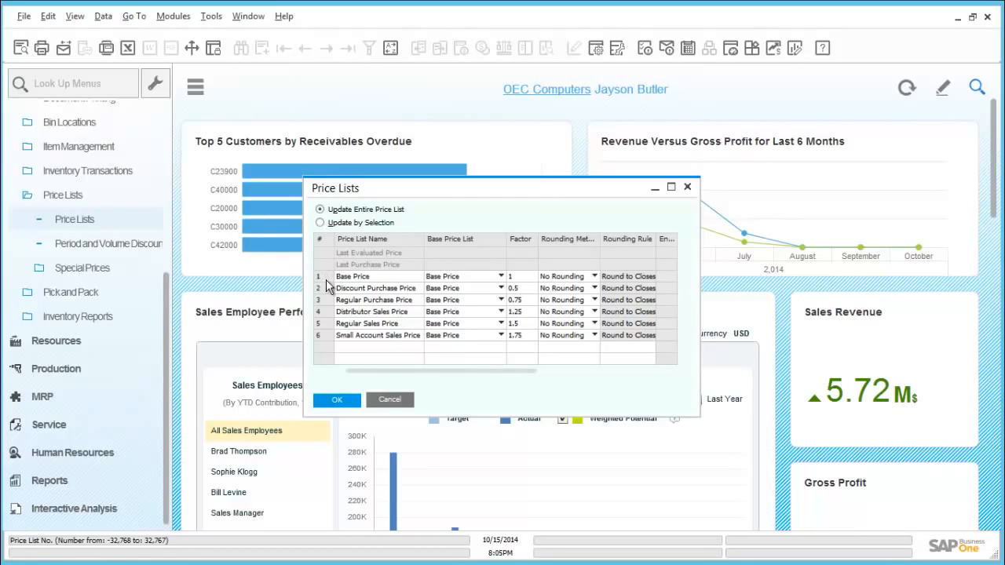
- Open the Regular Sales Price list and check the unit prices of items A00001 and A00004
double_click(322, 328)
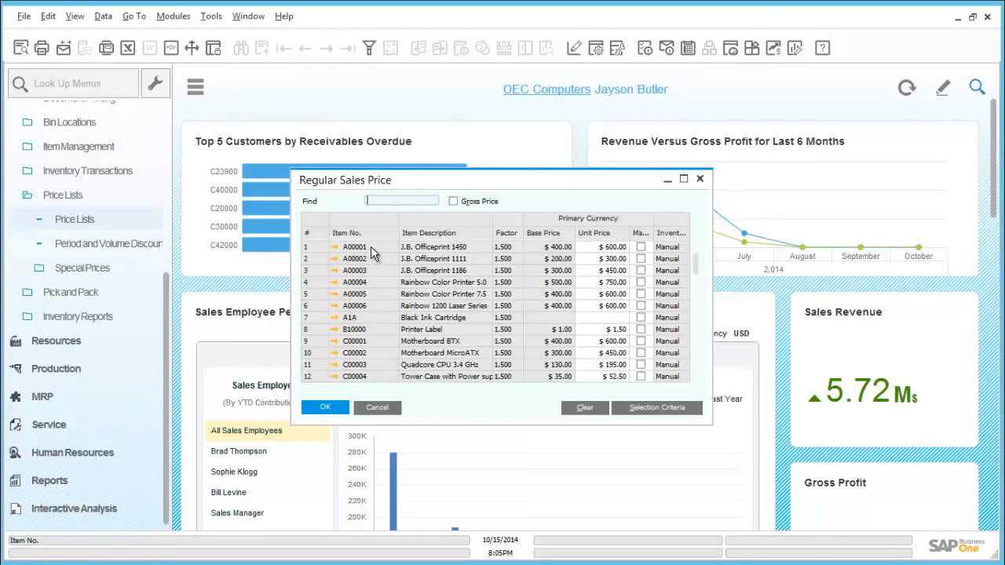
click(594, 248)
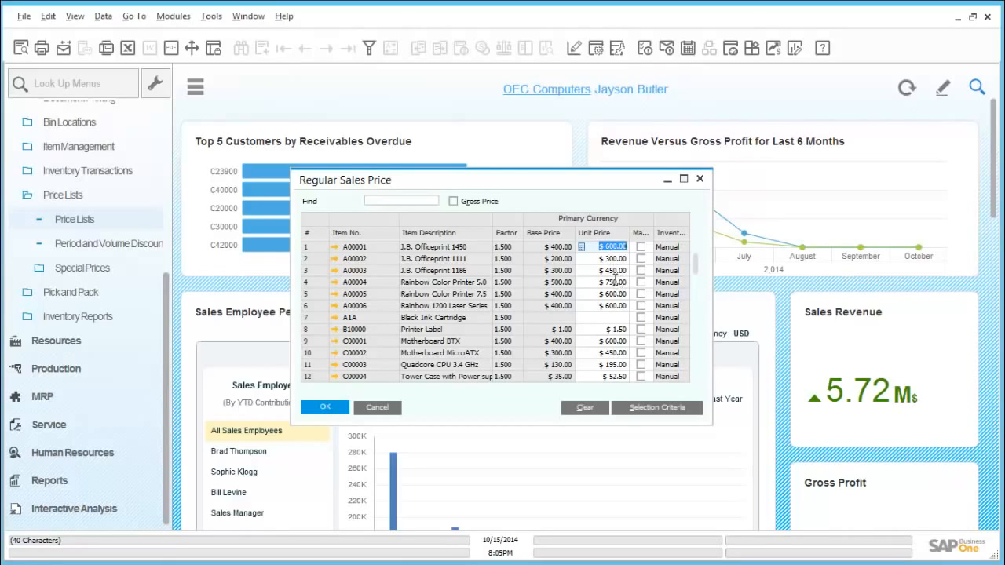
click(601, 281)
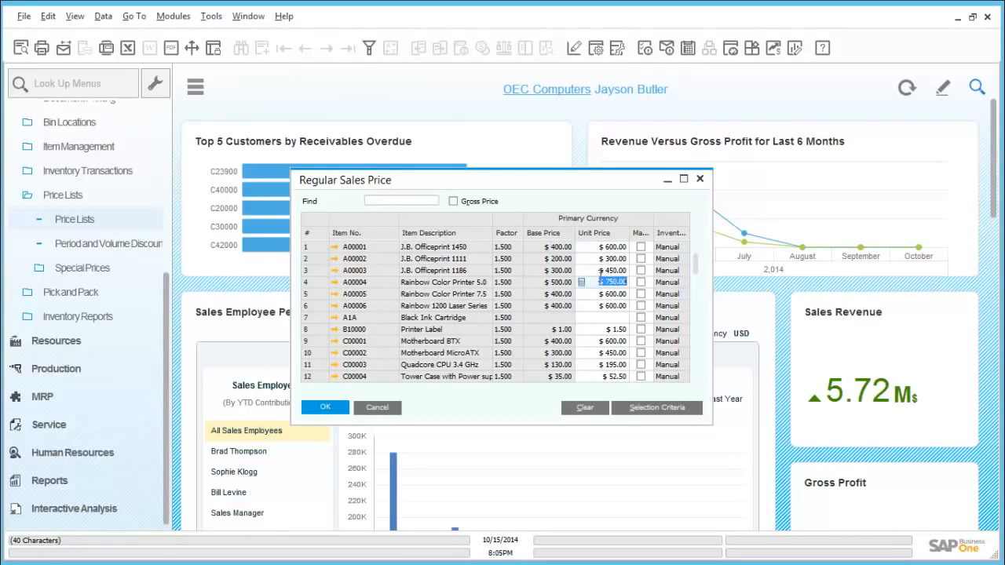
- Open the master data of item A00001 from the price list, update its base unit price to 390, and close the record
click(336, 249)
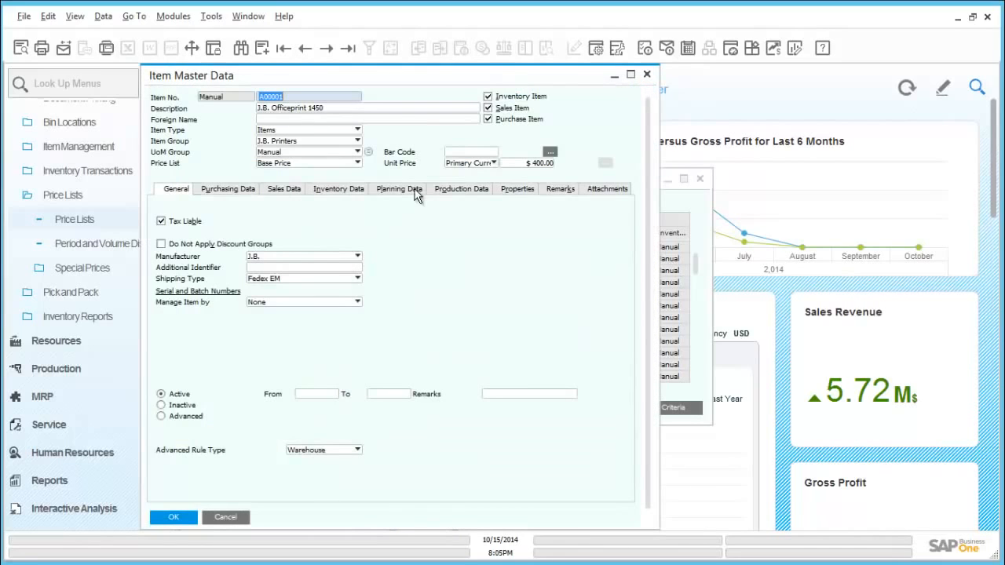
click(548, 165)
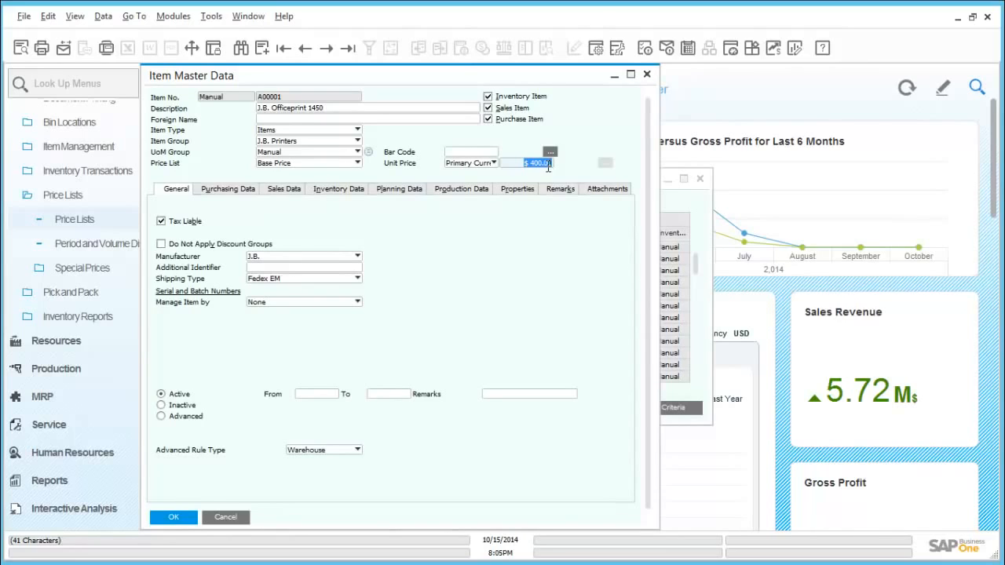
text(390)
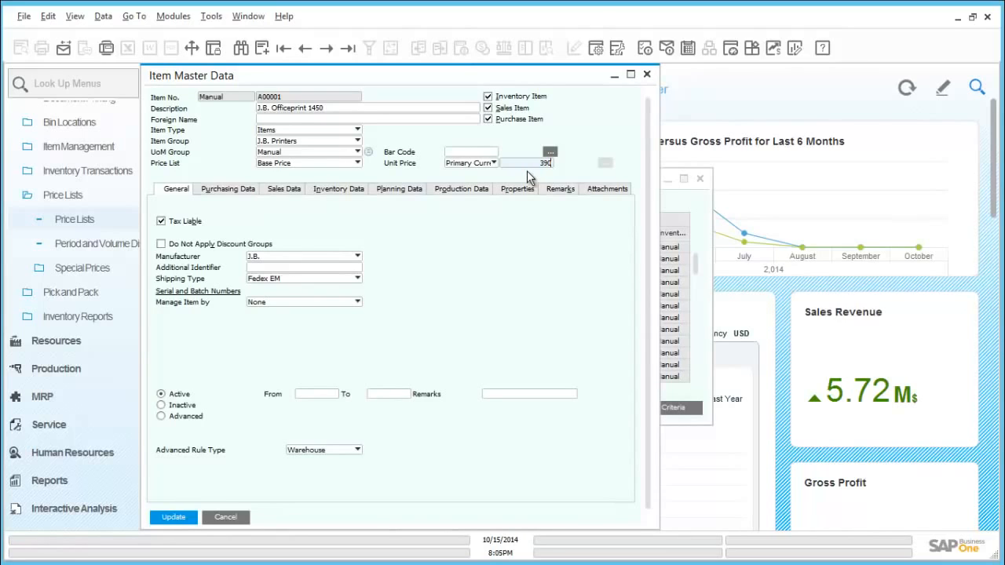
key(Tab)
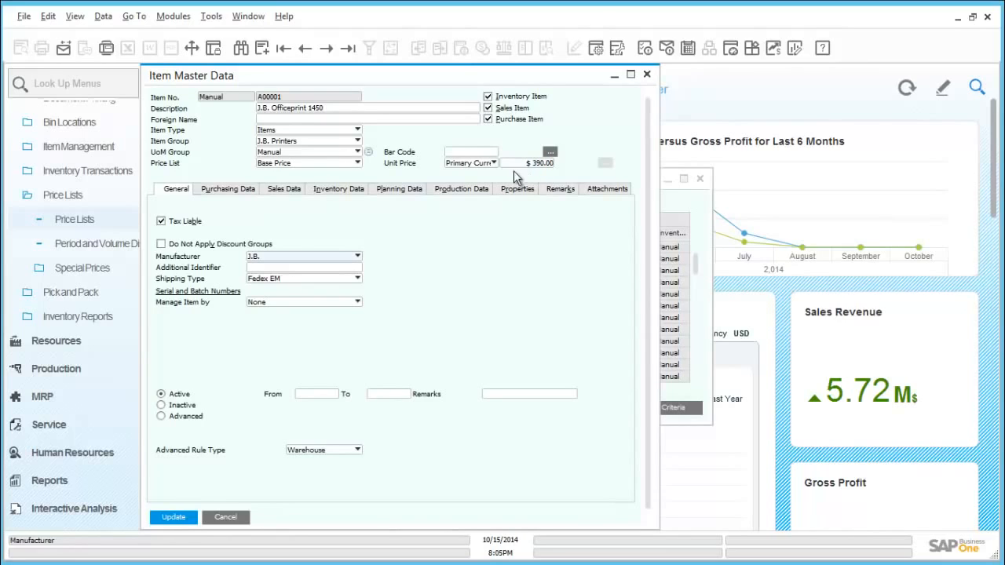
click(175, 518)
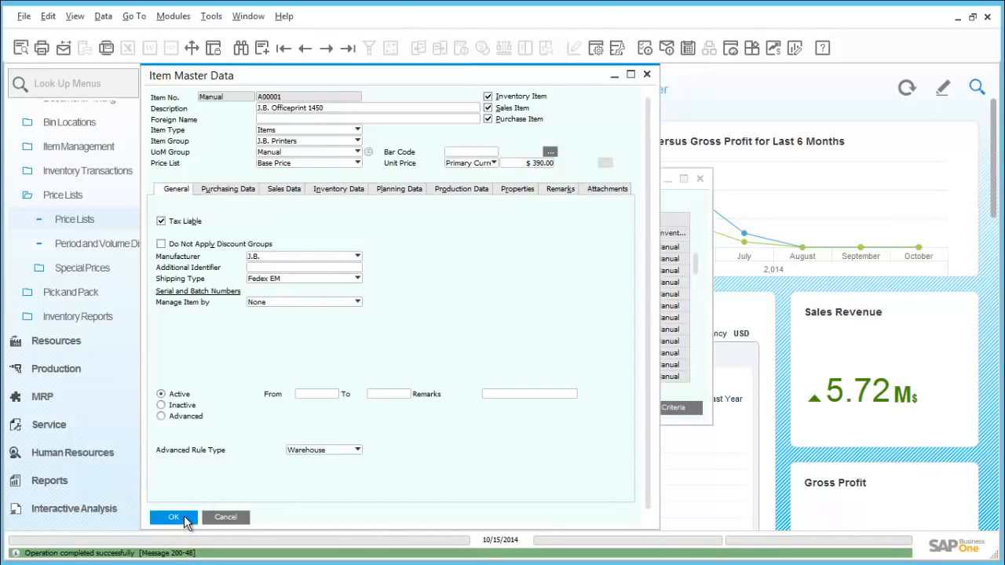
click(186, 518)
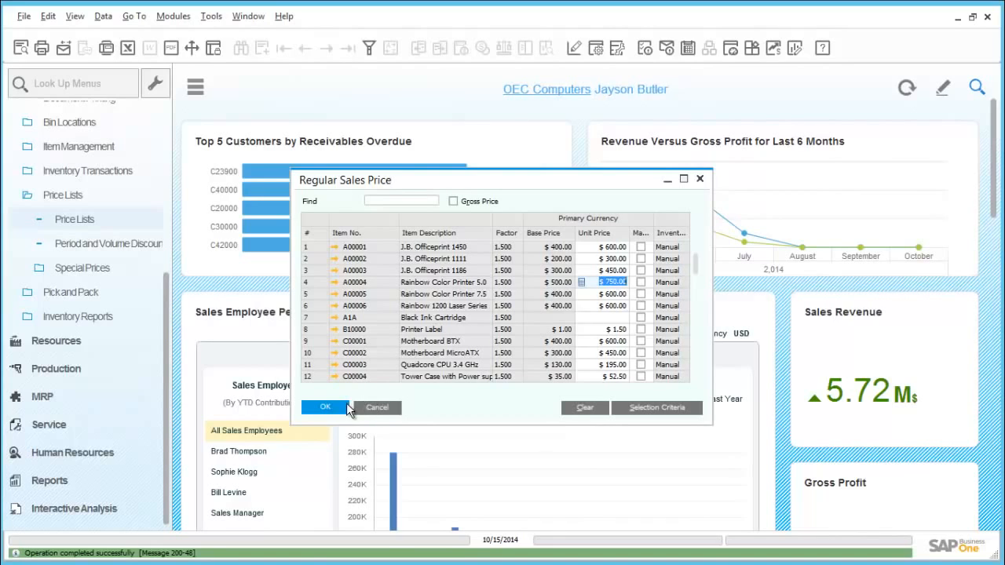
- Reload the Regular Sales Price list to check the recalculated price of A00001, and close the price list windows
click(369, 408)
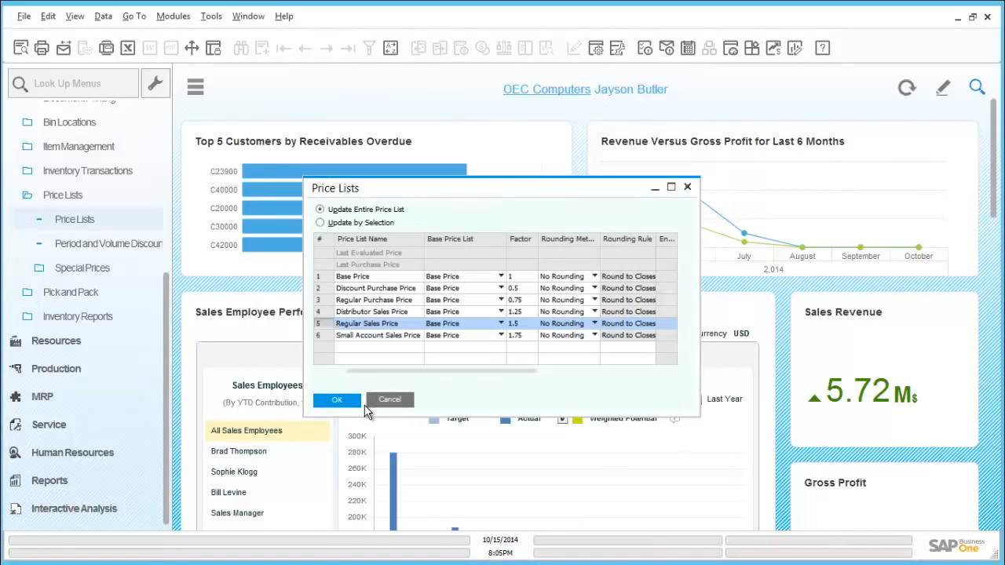
double_click(323, 324)
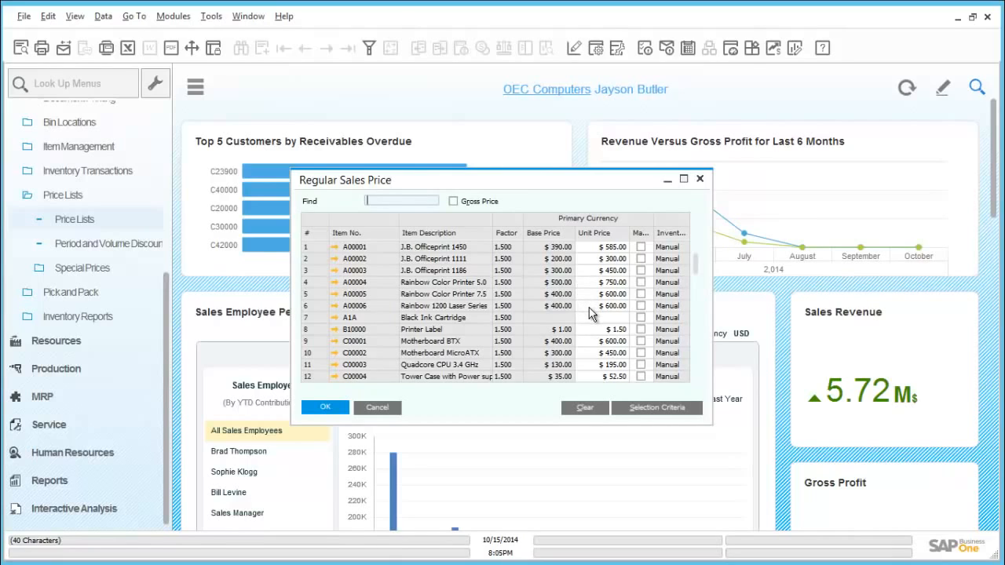
click(326, 408)
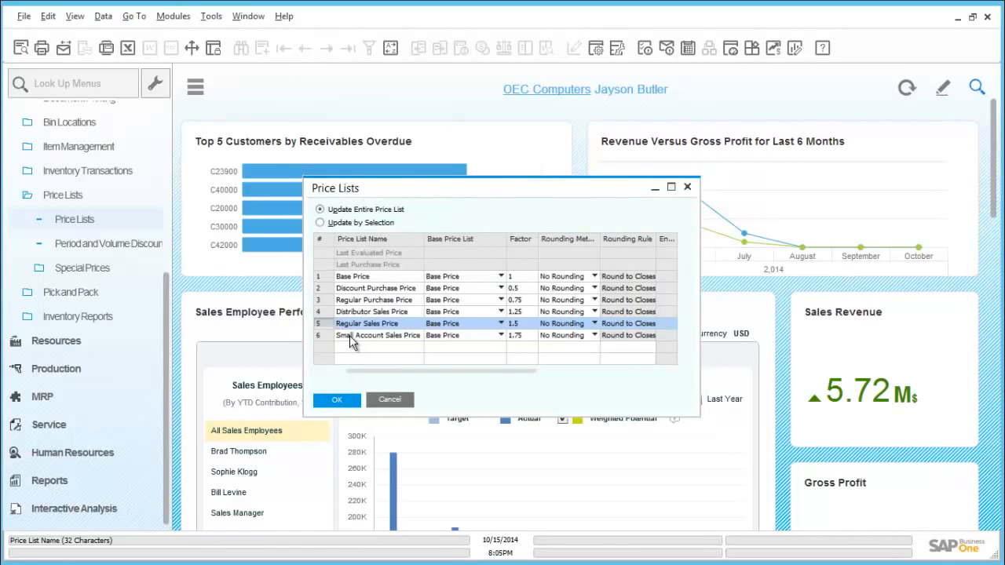
click(391, 400)
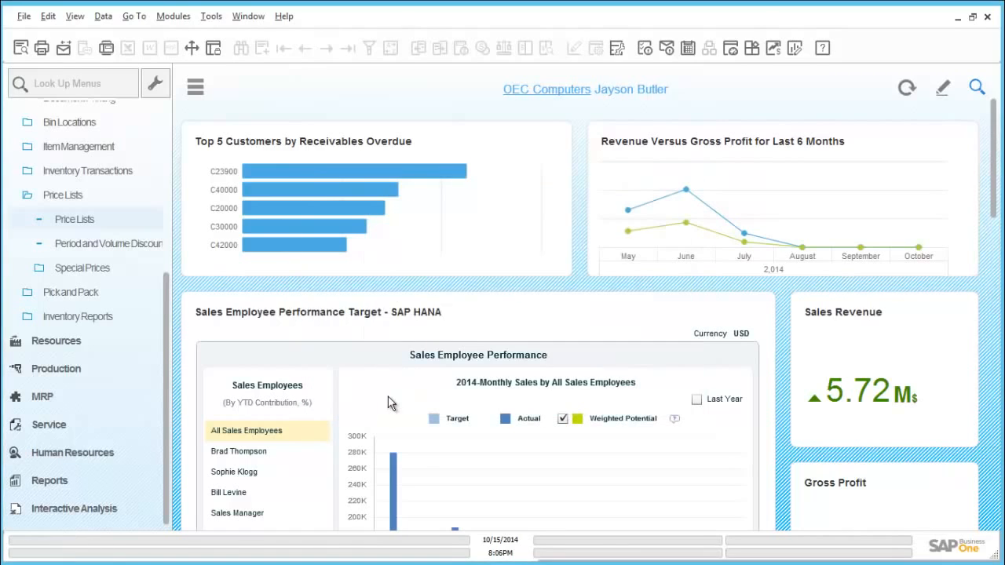
- Open Period and Volume Discounts for the Regular Sales Price list and enter item A00006 in the first line
click(101, 251)
click(98, 268)
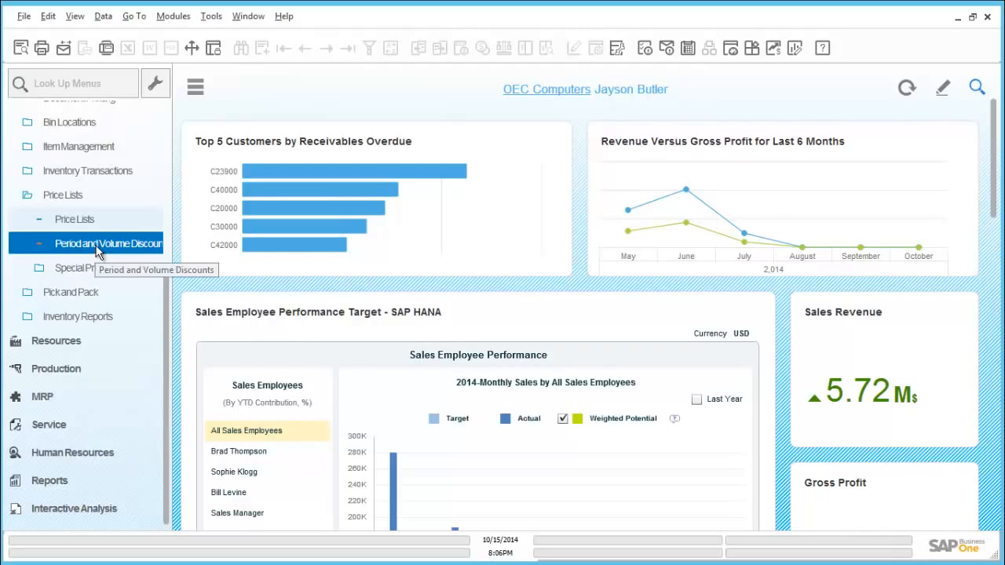
click(96, 245)
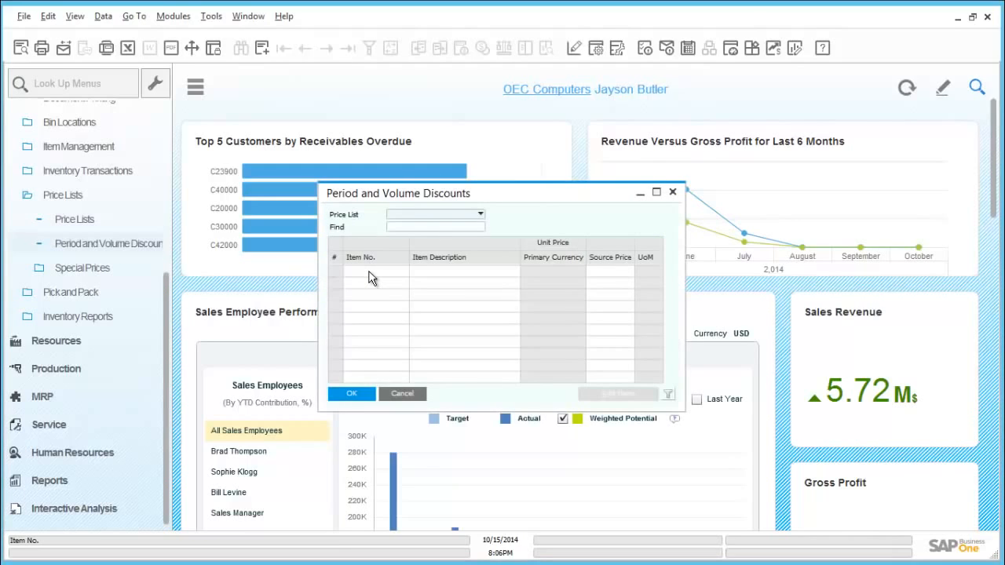
click(434, 214)
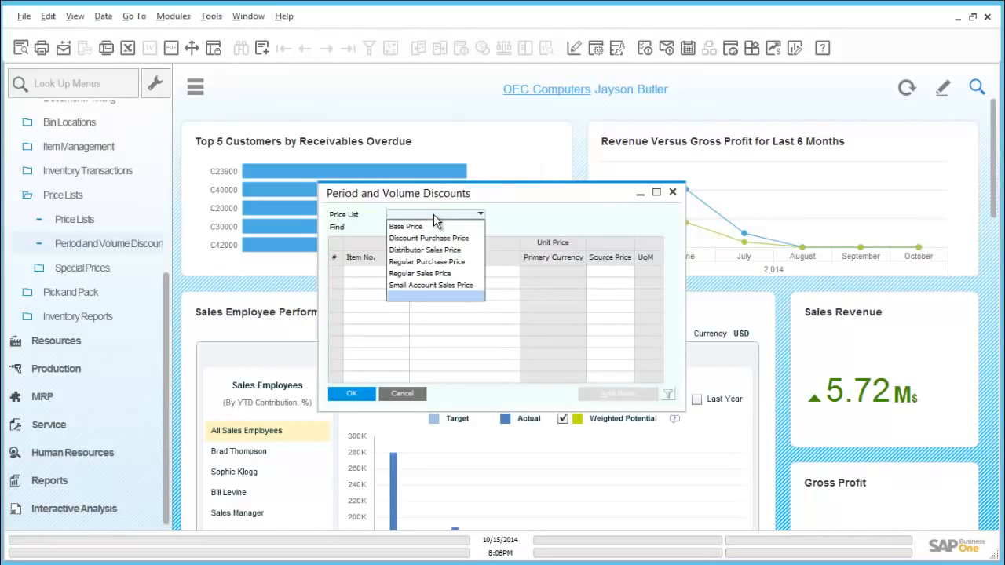
click(432, 275)
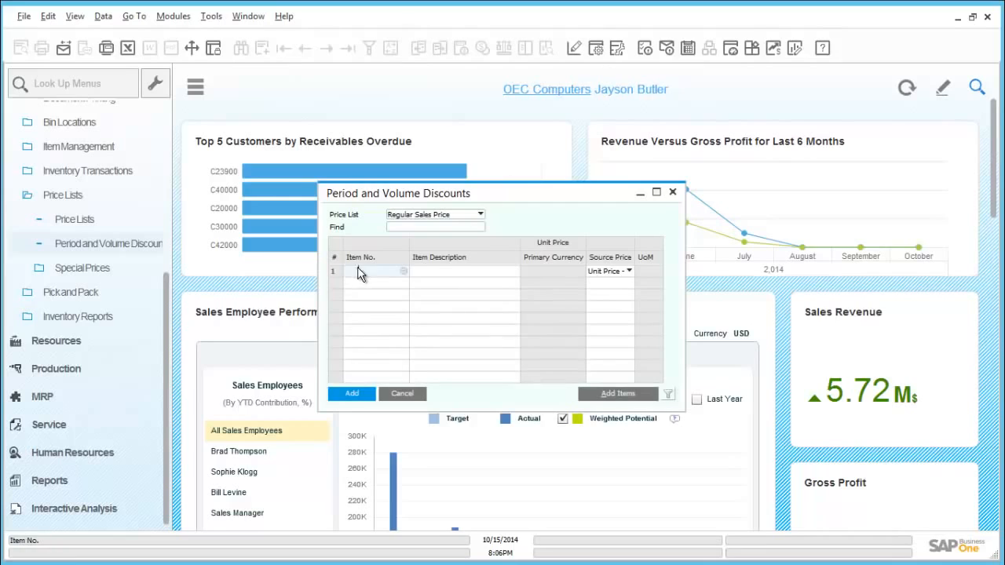
text(a0009)
text(6)
key(Tab)
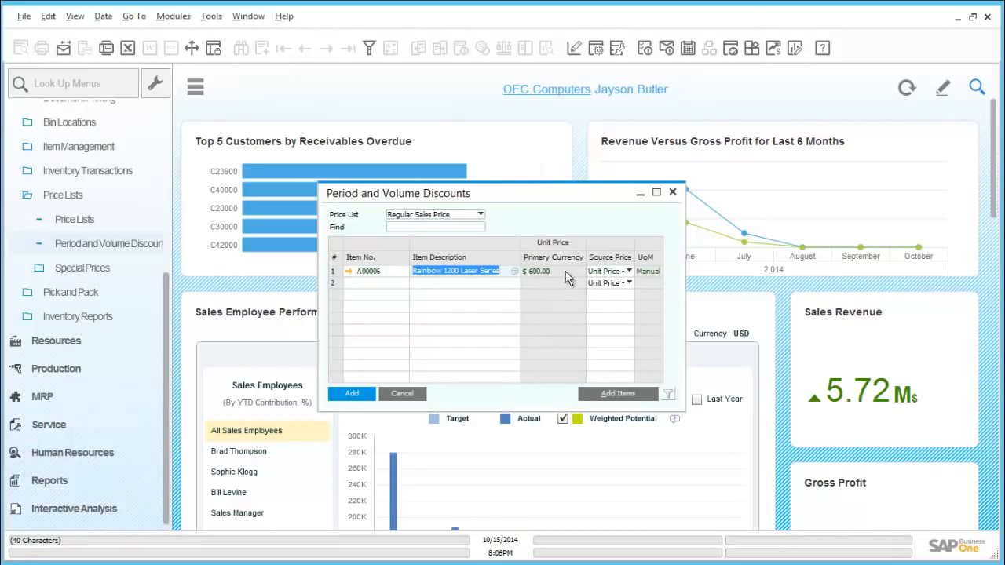
- Open the period discounts of A00006 and give the first period a valid-to date of 10/31/2014 and a 20% discount
double_click(335, 271)
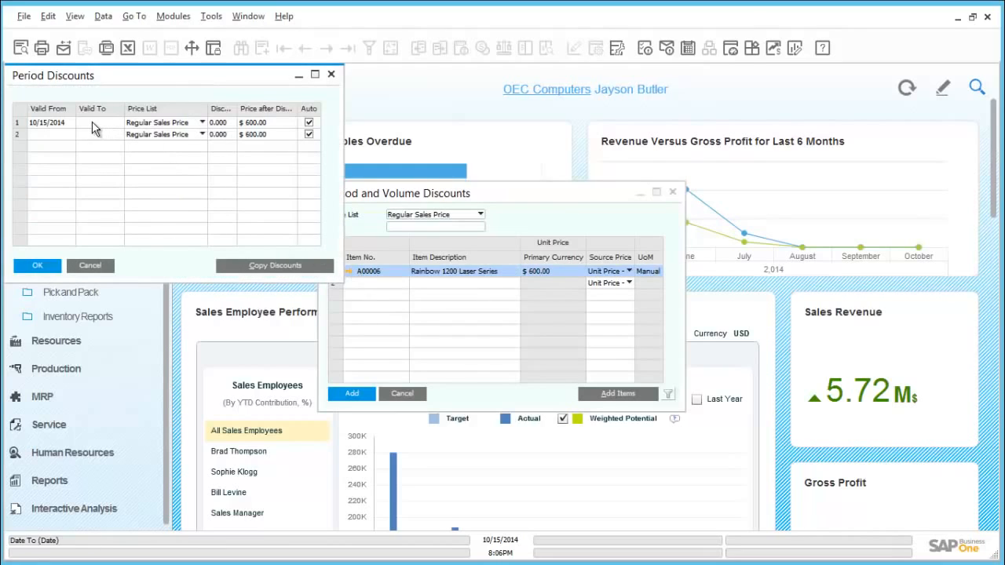
click(93, 123)
text(10/31/201)
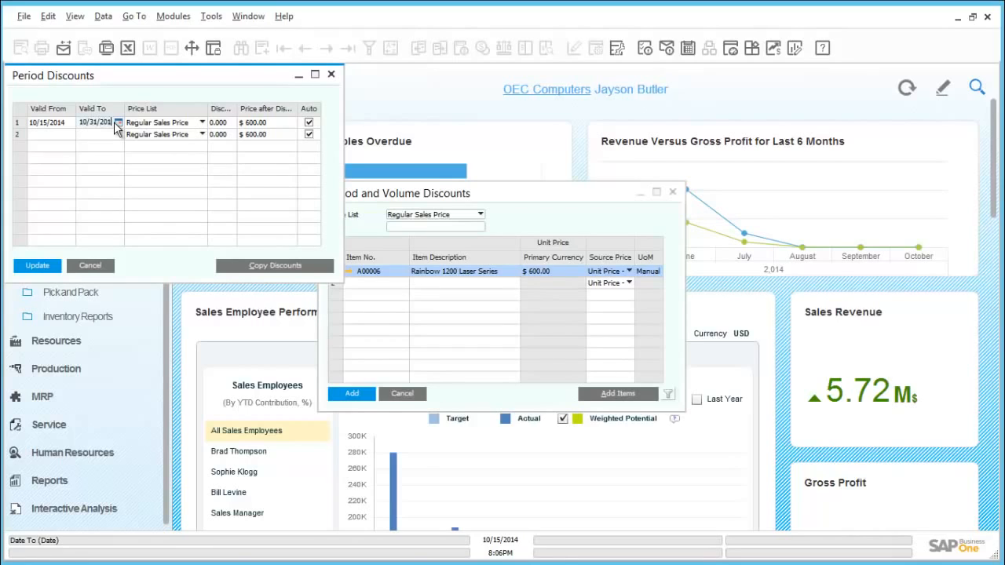
key(Tab)
click(221, 123)
text(20)
key(Tab)
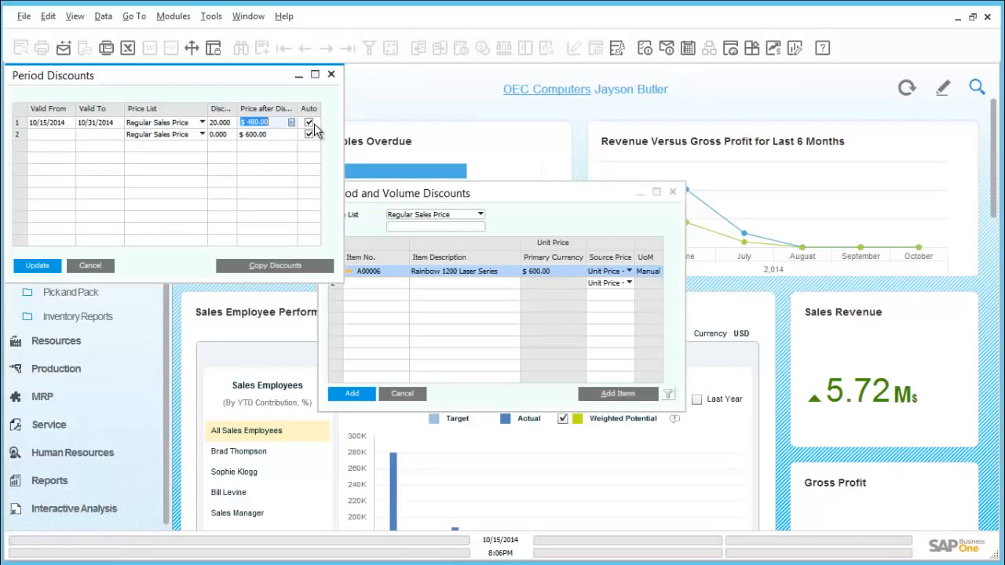
- Open the volume discounts for the first discount period and set the first line's quantity to 100
click(17, 124)
double_click(17, 128)
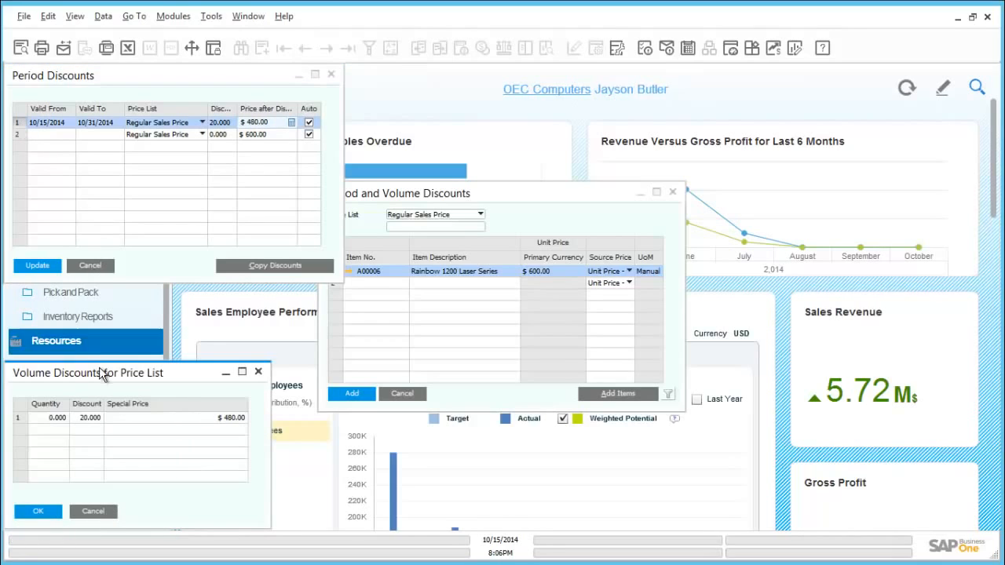
drag(102, 380, 159, 265)
click(116, 310)
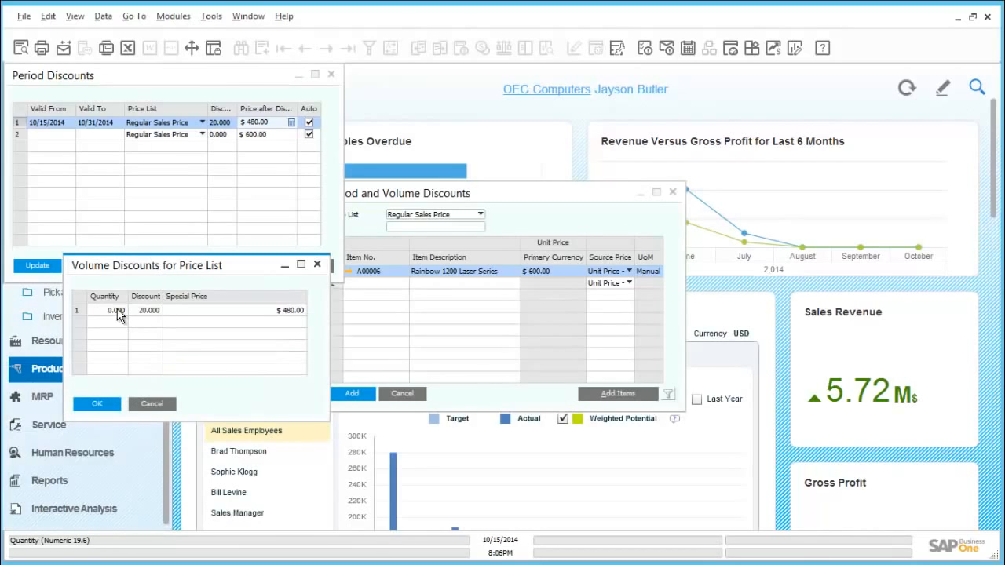
text(10)
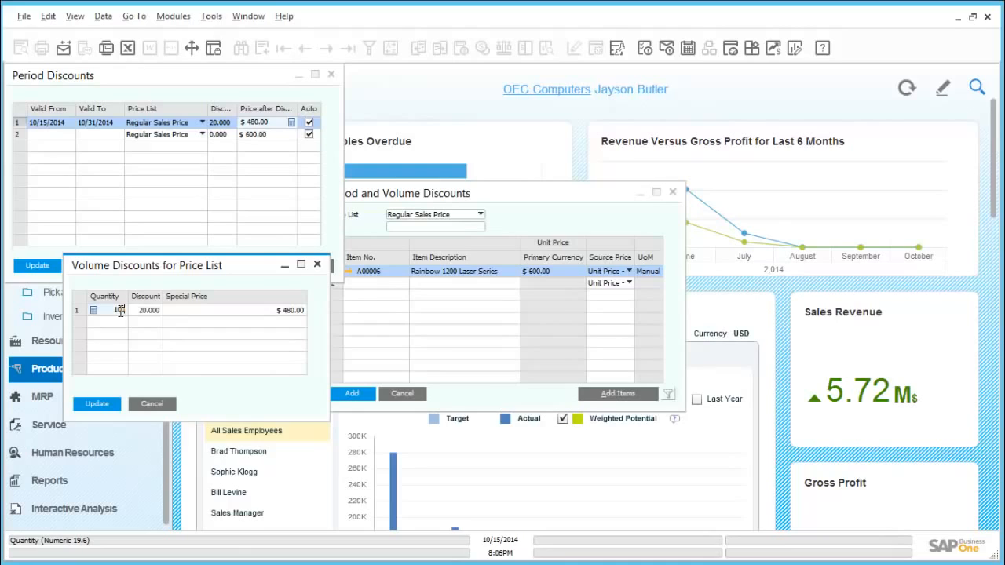
key(Tab)
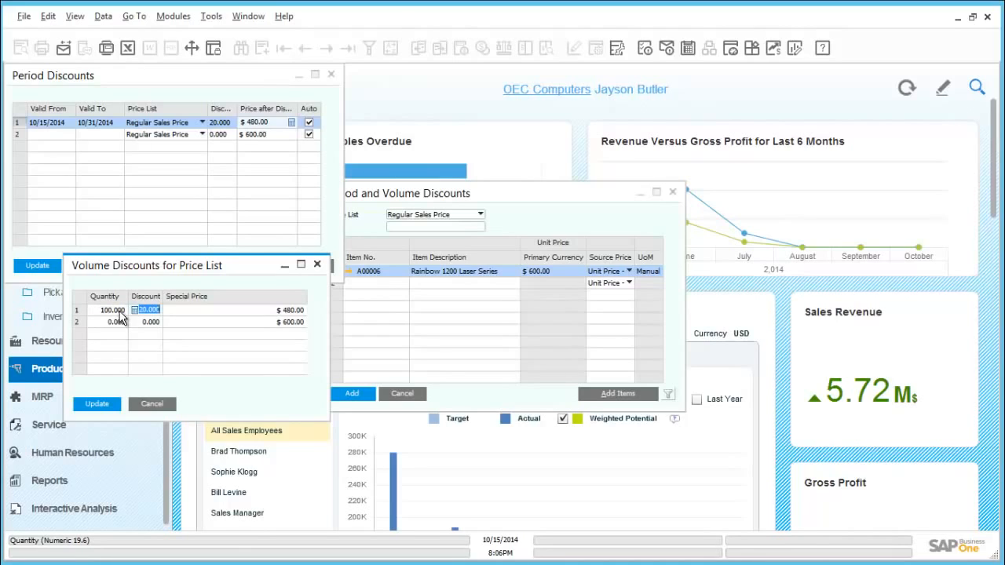
- Set the discount for the 100-unit volume line to 50%
text(10)
key(Tab)
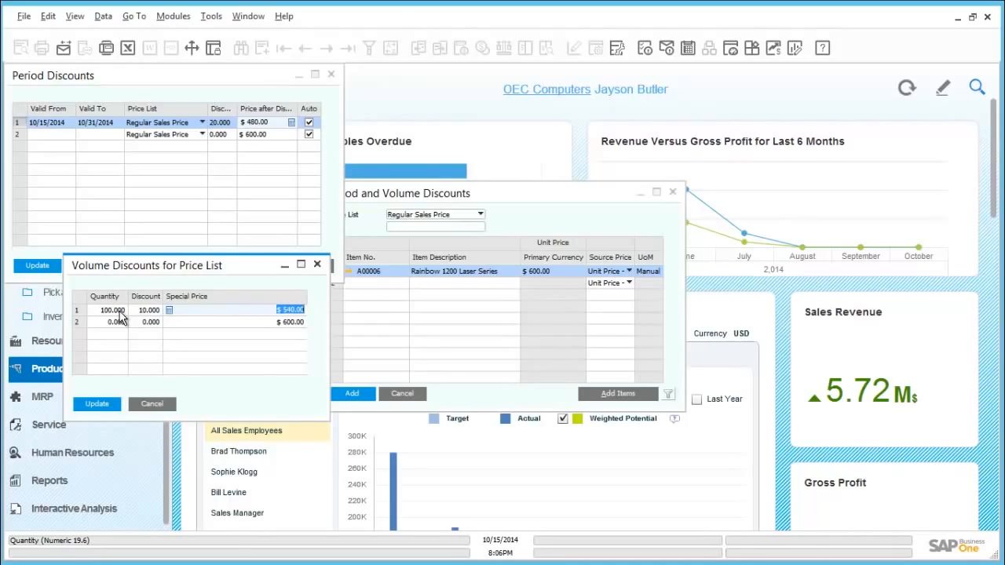
key(shift+Tab)
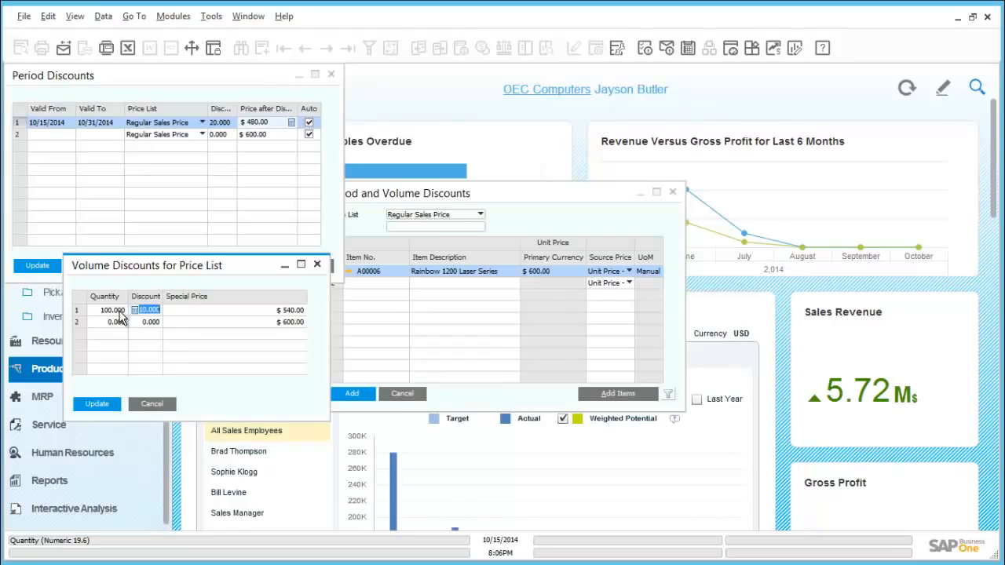
text(50)
key(Tab)
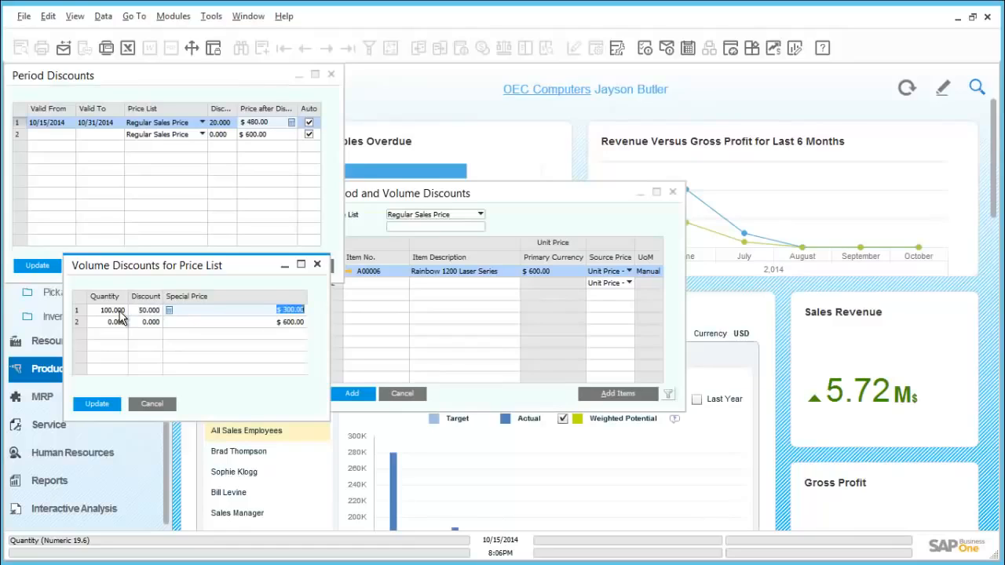
- Add a second volume discount line with a quantity of 500 and a 55% discount
key(Tab)
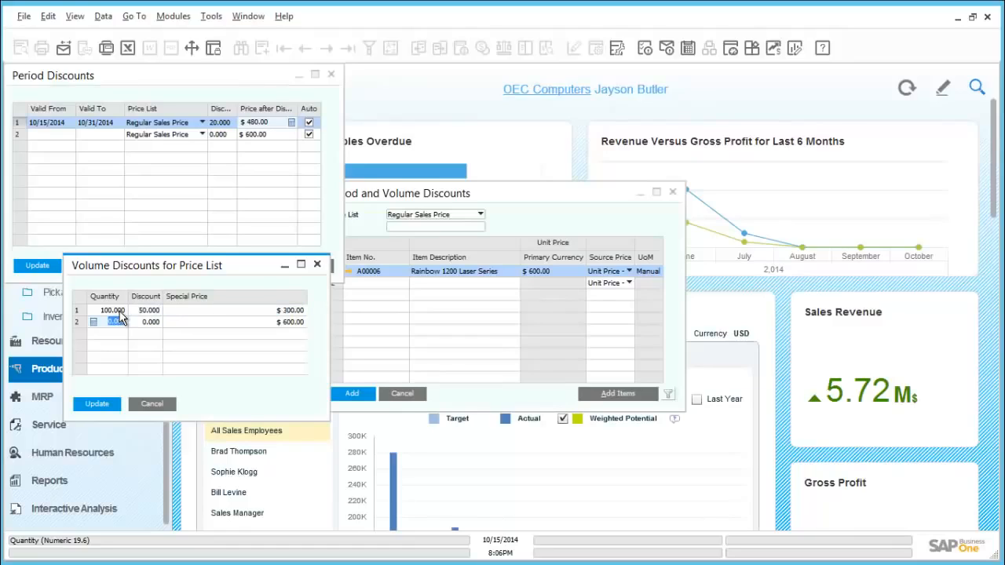
text(500)
key(Tab)
text(55)
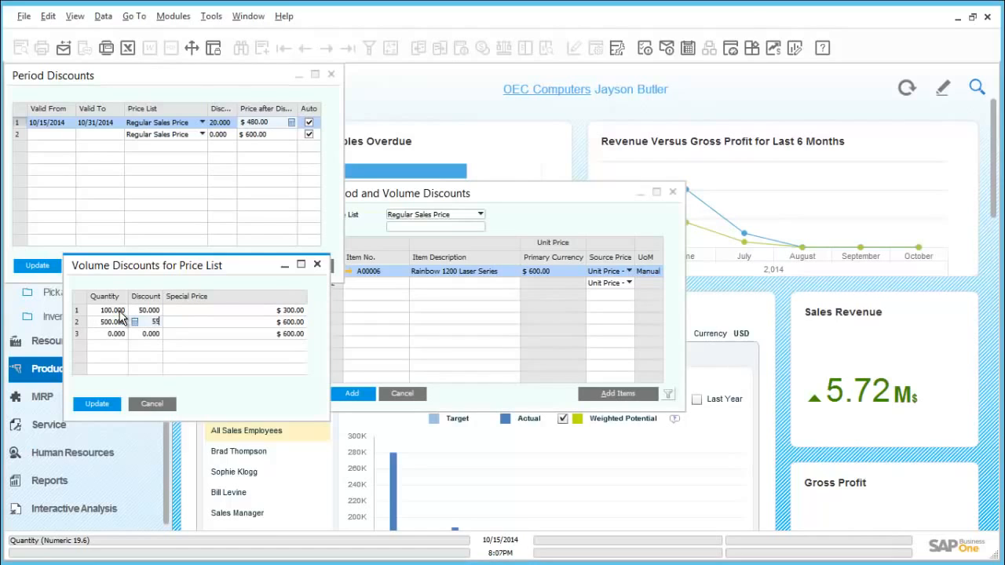
key(Tab)
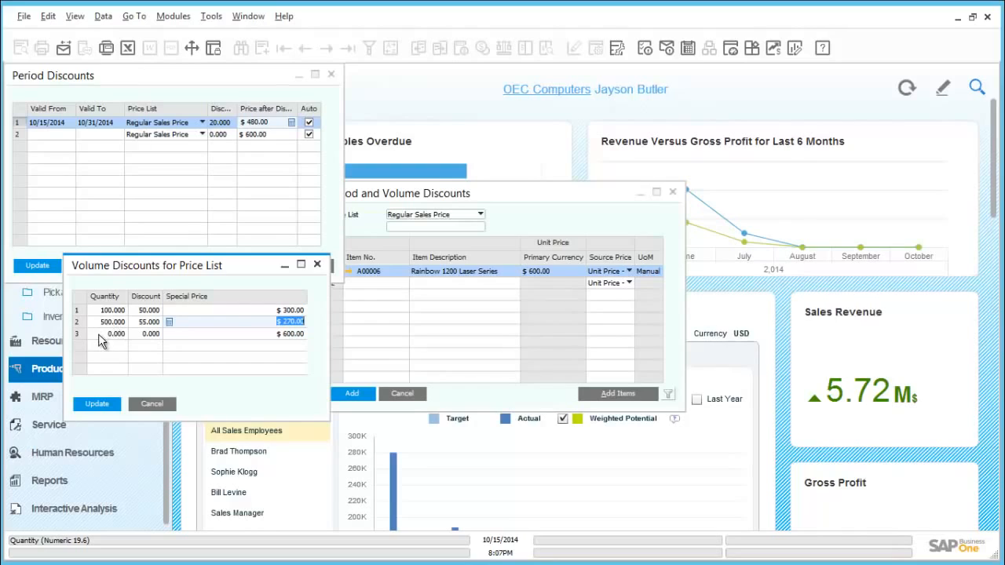
- Add a third volume discount line with a quantity of 100,000 and a 60% discount
click(102, 335)
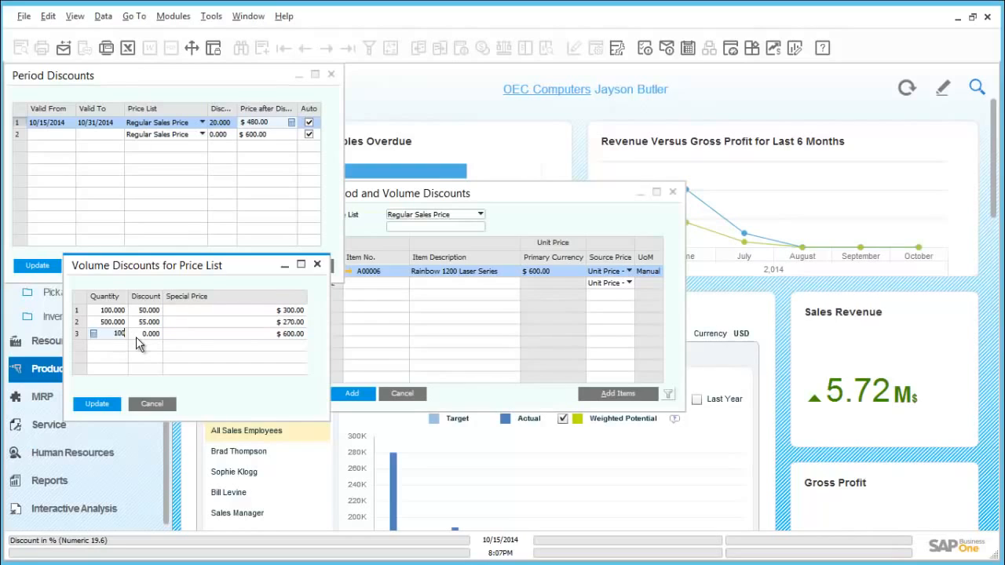
text(100,000)
key(Tab)
text(60)
key(Tab)
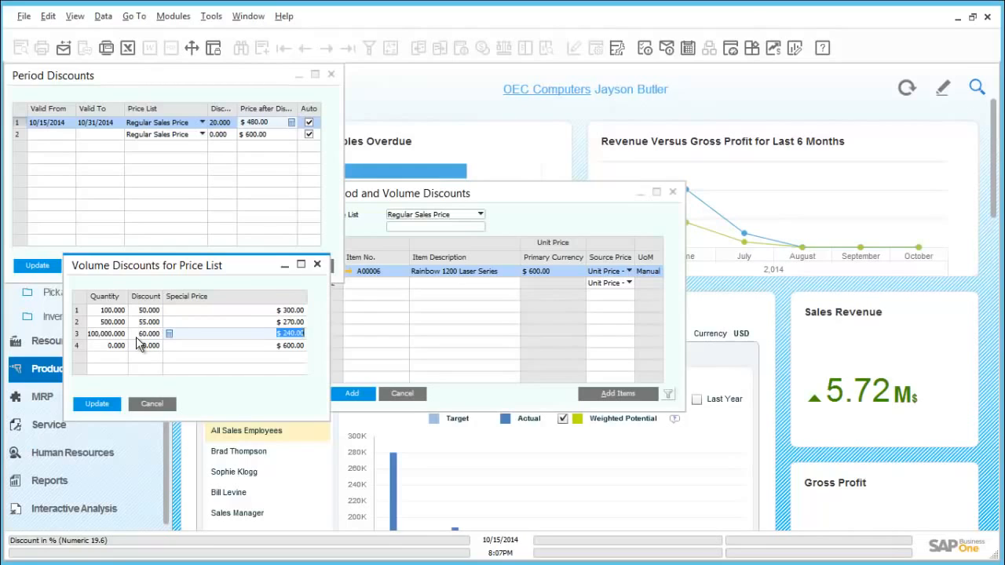
- Save the volume and period discounts, add the Regular Sales Price discount record for A00006, and close the discounts window
click(89, 408)
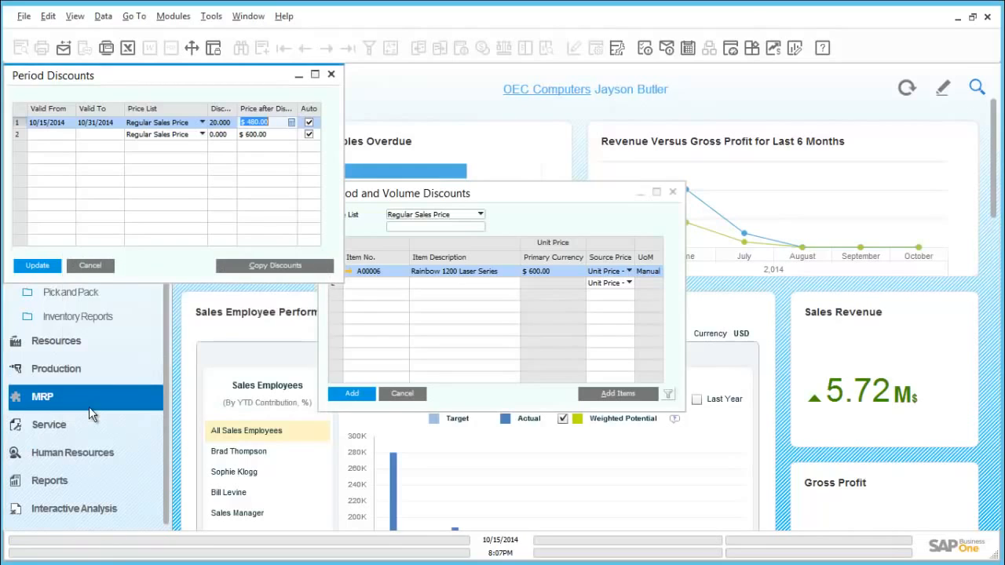
click(45, 265)
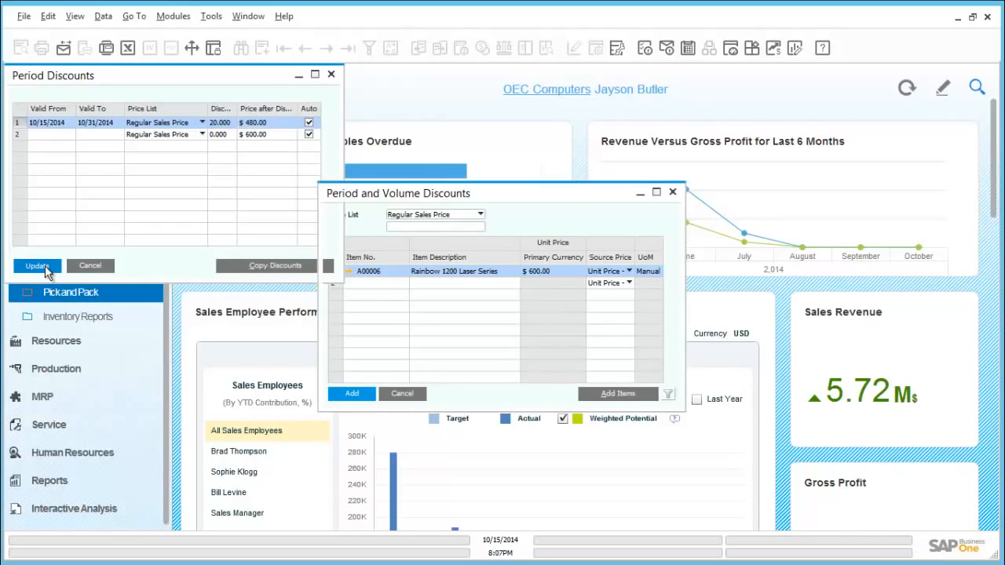
click(365, 397)
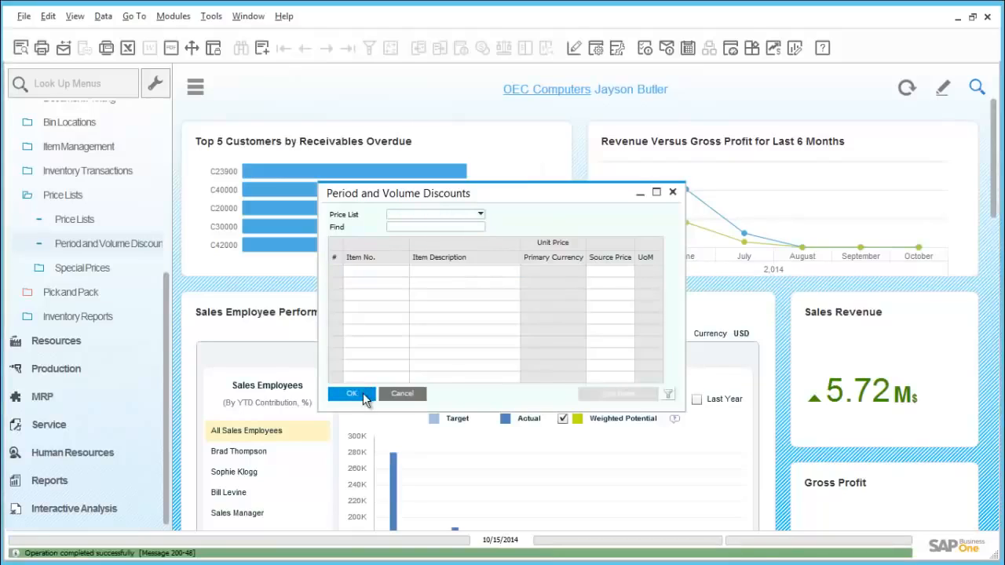
click(365, 395)
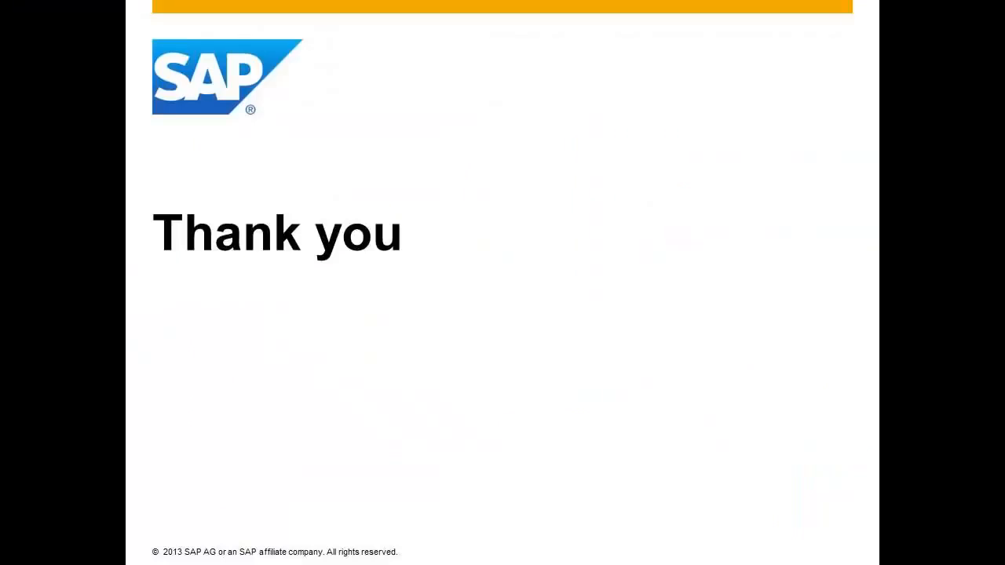